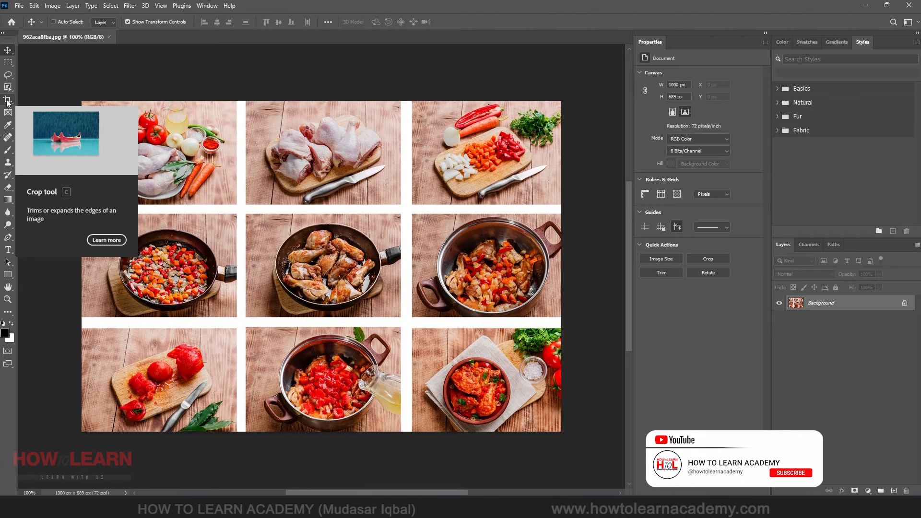
Activate the Crop tool and shorten the crop frame from above and below to the middle row of photos
left_click(7, 102)
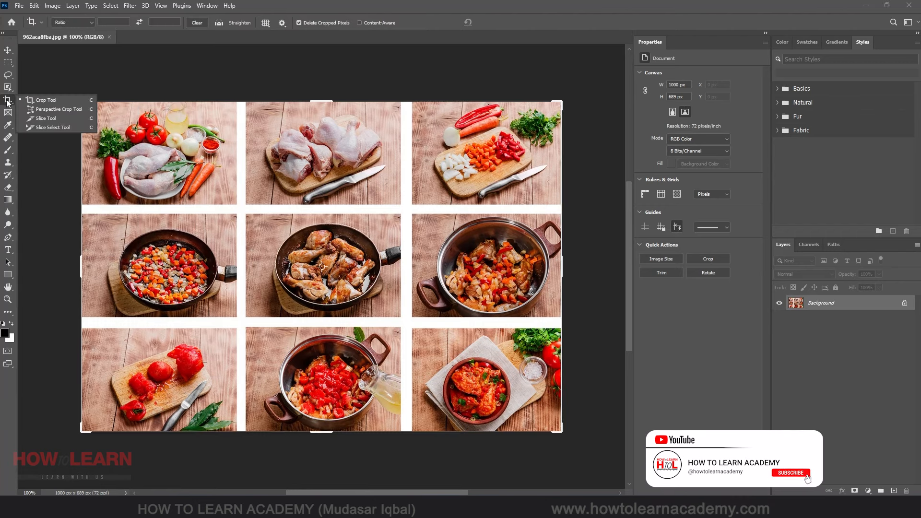
left_click(50, 103)
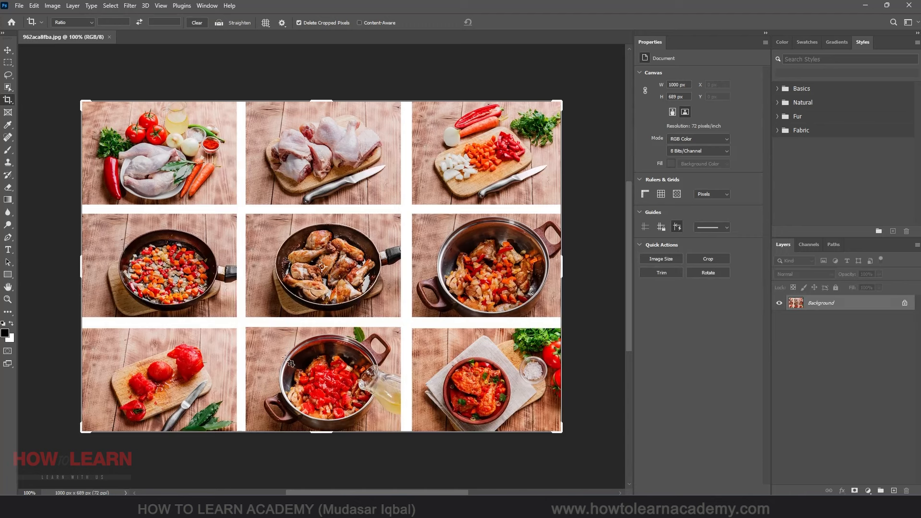
left_click_drag(321, 101, 328, 144)
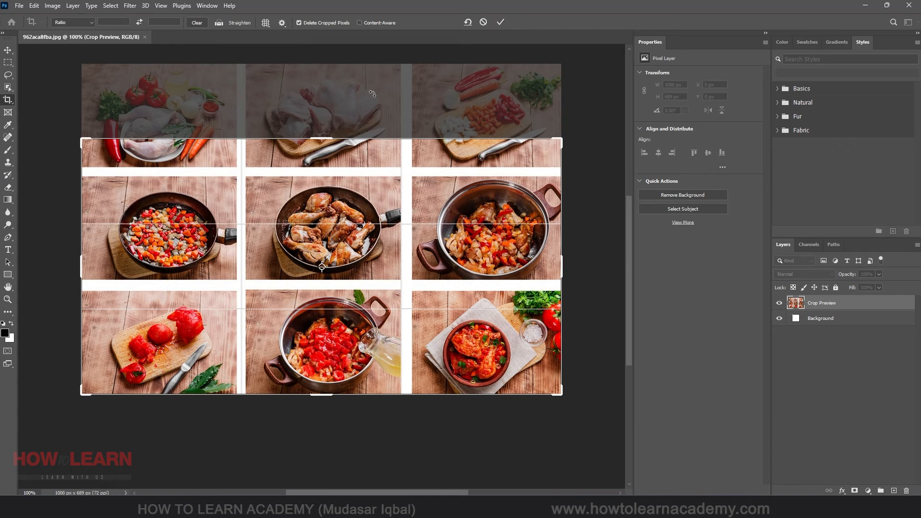
left_click_drag(325, 136, 329, 155)
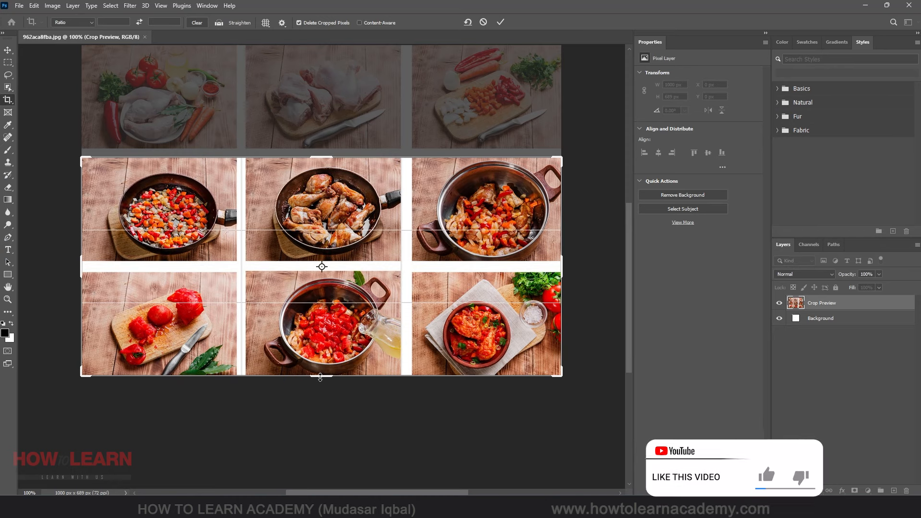
left_click_drag(321, 375, 316, 319)
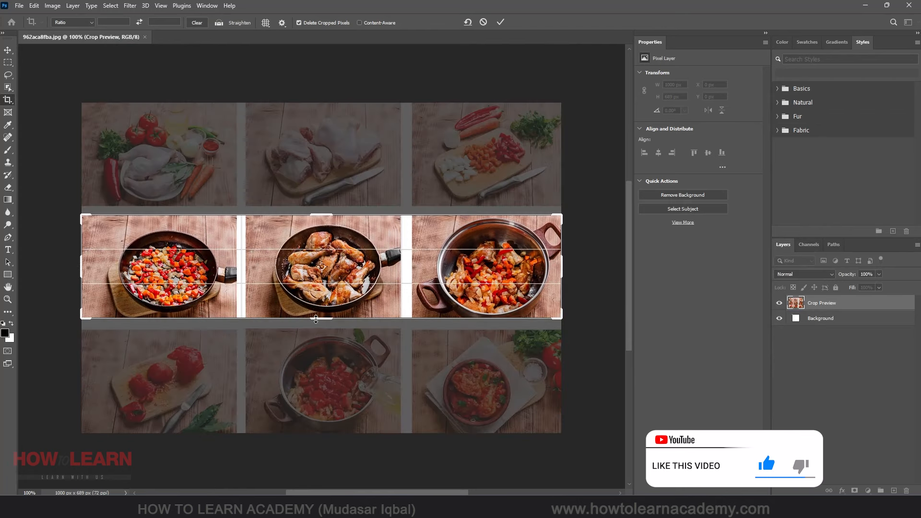
Narrow the crop frame from both sides to the centre photo of chicken in the pan and apply the crop
left_click_drag(82, 263, 163, 273)
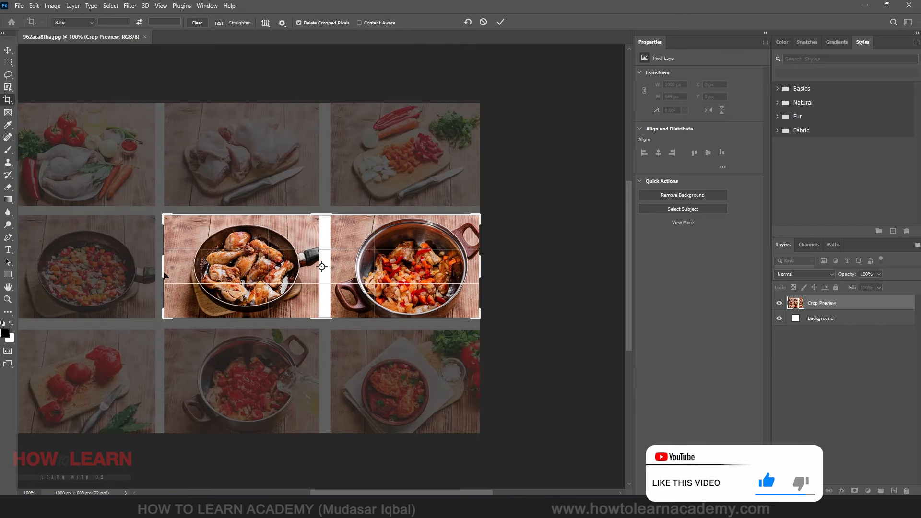
left_click_drag(480, 275, 398, 267)
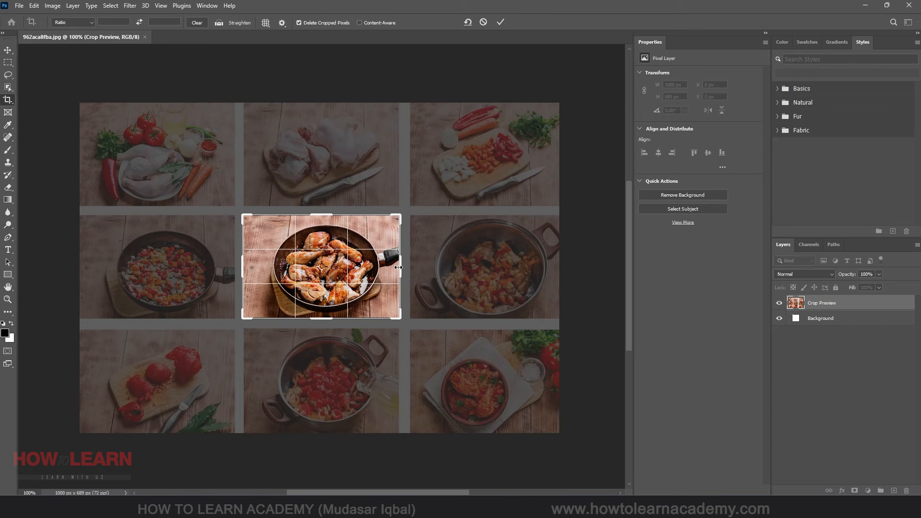
left_click(500, 23)
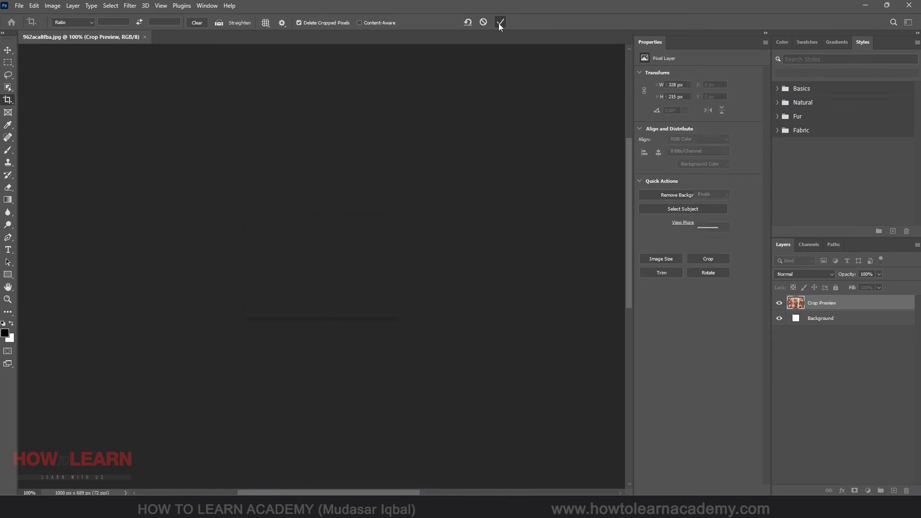
scroll(332, 241, "up", 4)
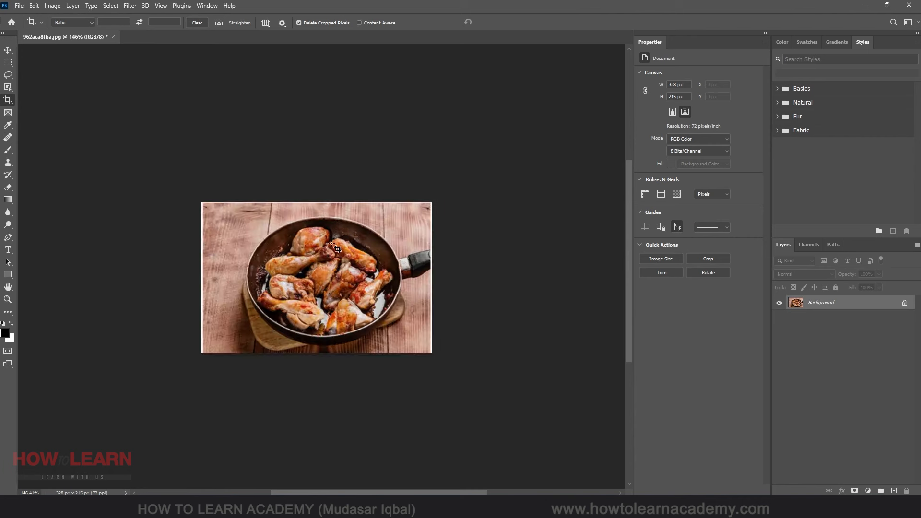
scroll(300, 272, "up", 4)
scroll(360, 331, "up", 2)
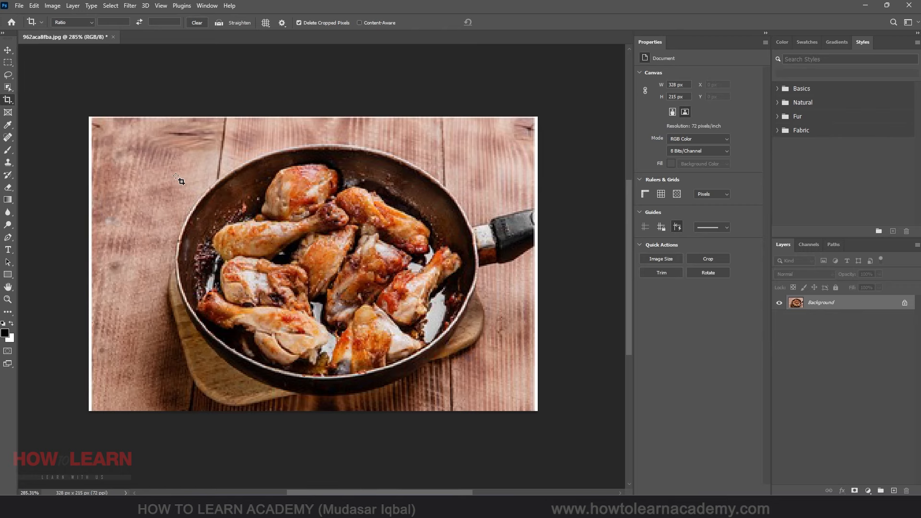
Undo the crop and draw a new crop frame around the centre photo of the collage
key("ctrl+z")
scroll(182, 182, "down", 2)
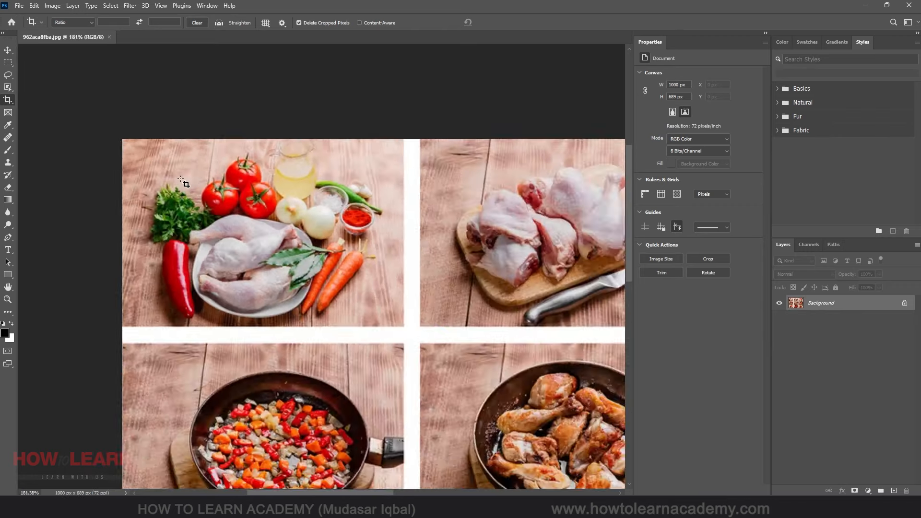
scroll(274, 254, "down", 3)
scroll(307, 272, "up", 4)
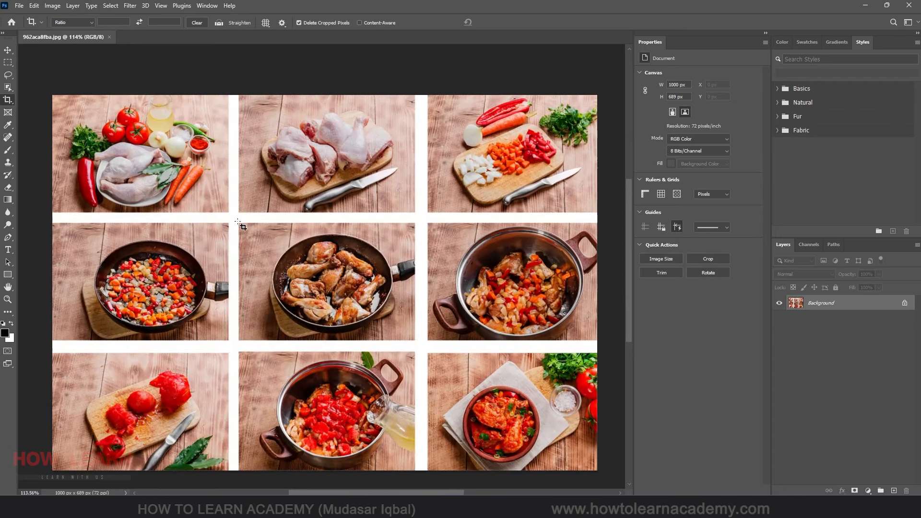
left_click_drag(238, 221, 414, 340)
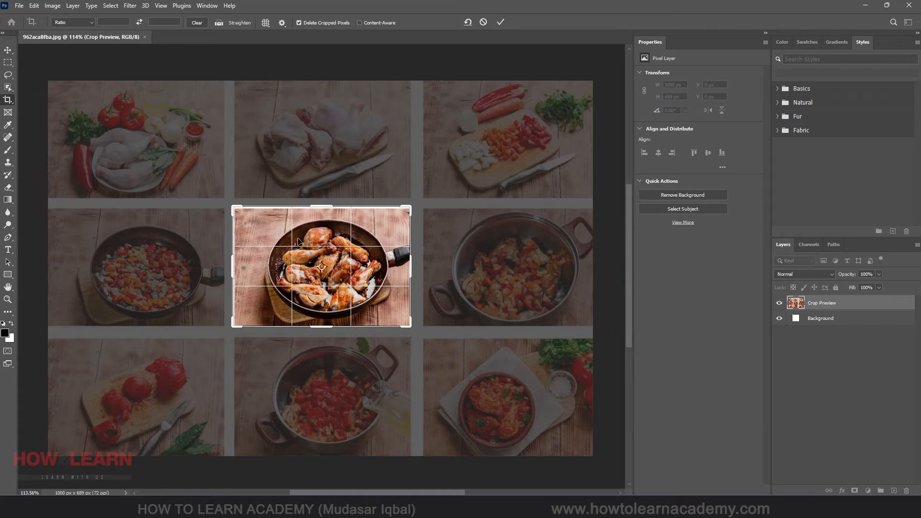
Fine-tune the crop frame's top and right edges to the border of the centre photo
scroll(319, 211, "up", 10)
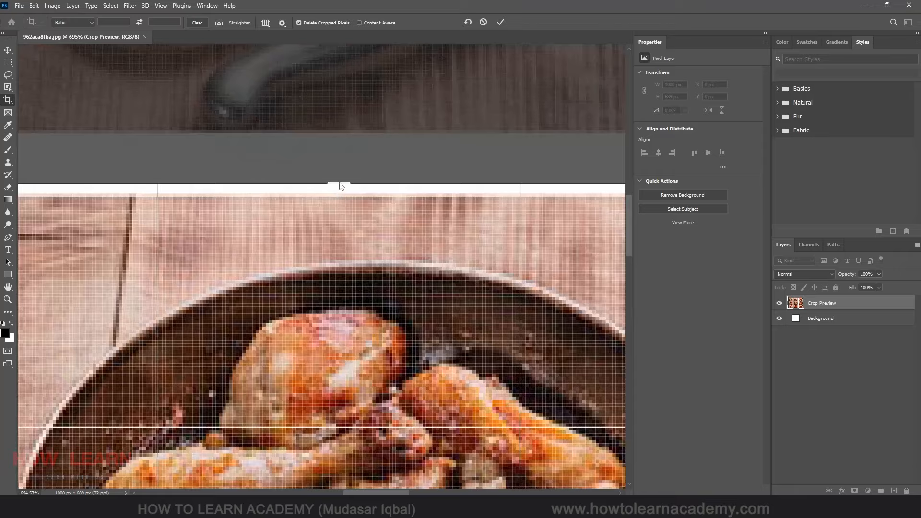
left_click_drag(339, 182, 342, 189)
scroll(305, 200, "down", 6)
scroll(463, 304, "up", 5)
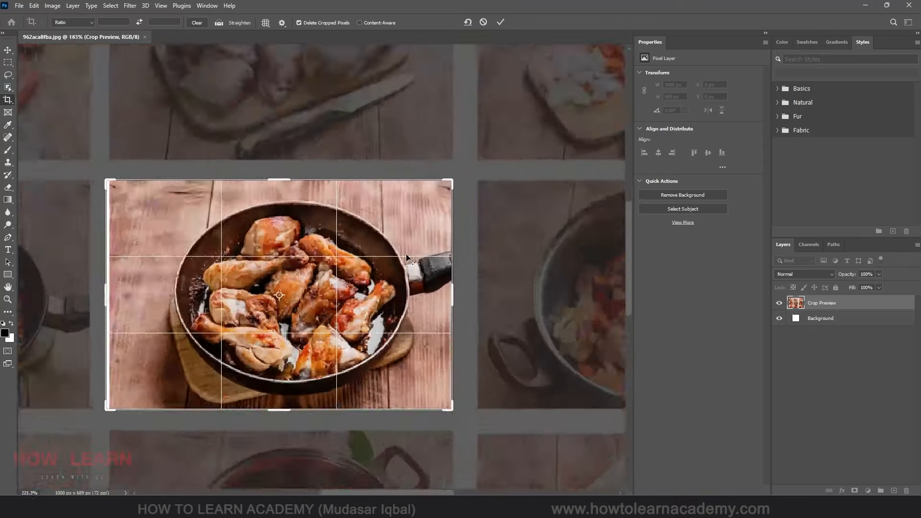
scroll(463, 304, "up", 4)
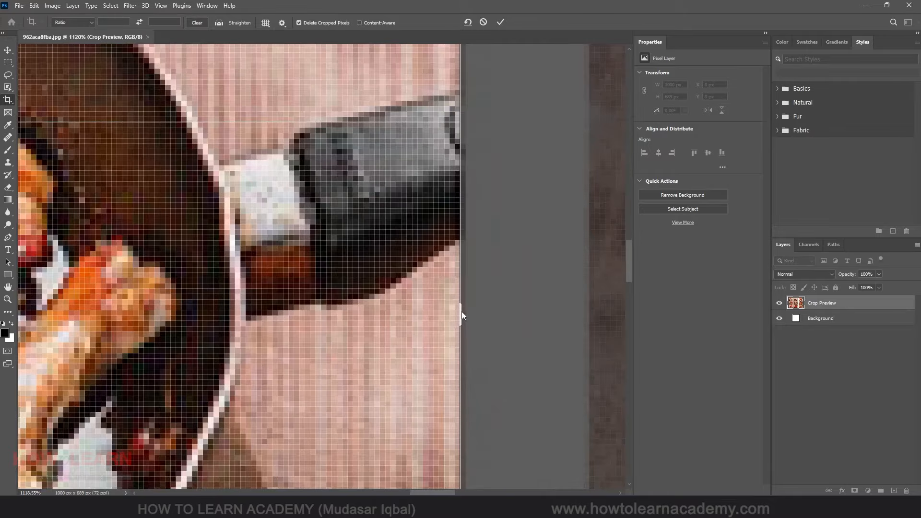
left_click_drag(461, 312, 463, 313)
scroll(485, 261, "down", 8)
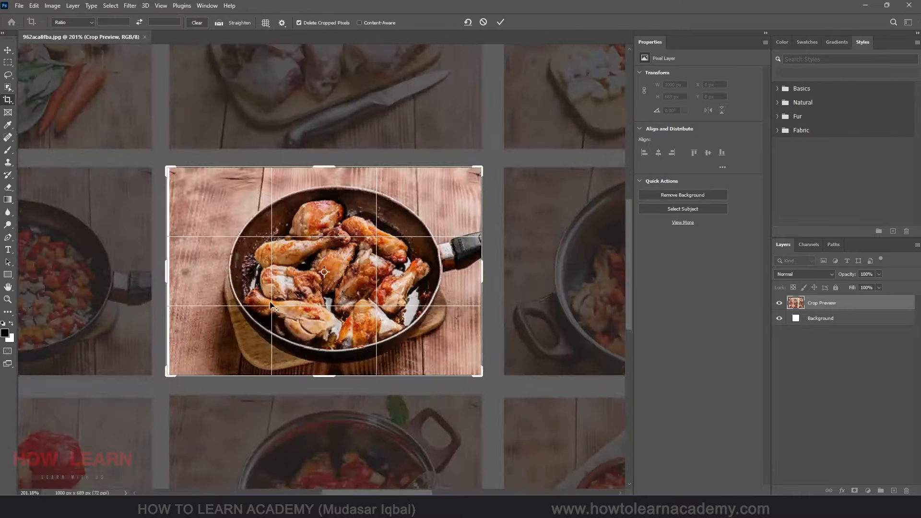
Align the crop frame's left and bottom edges with the centre photo's border and apply the crop
scroll(178, 288, "up", 3)
scroll(159, 267, "up", 4)
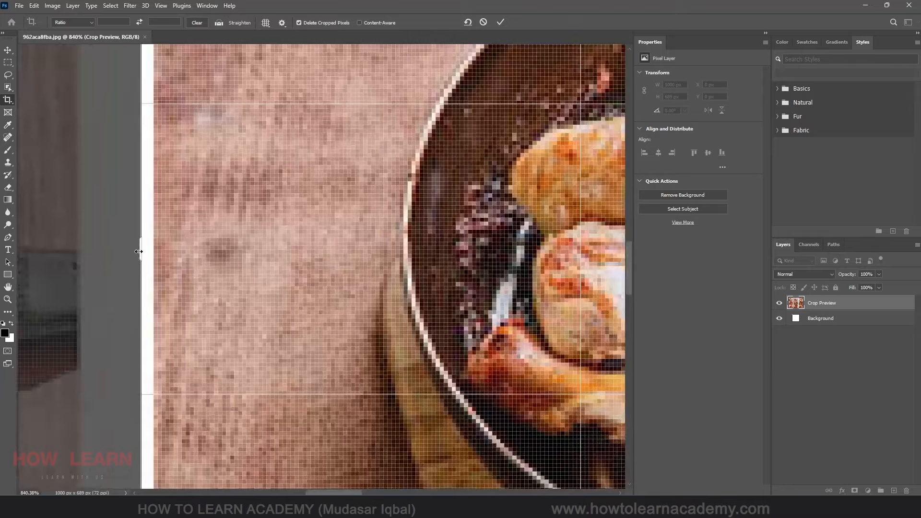
left_click_drag(140, 251, 144, 251)
scroll(210, 245, "down", 8)
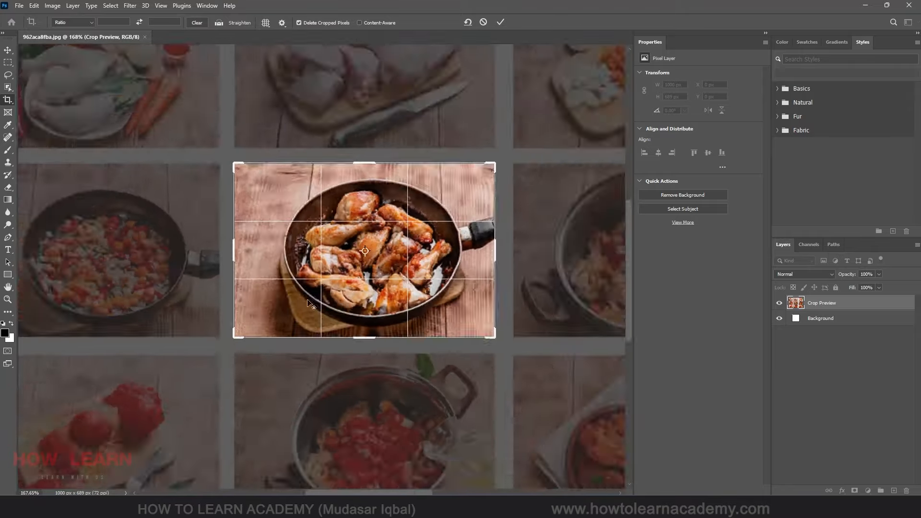
scroll(360, 357, "up", 5)
scroll(359, 358, "up", 3)
left_click_drag(412, 327, 414, 326)
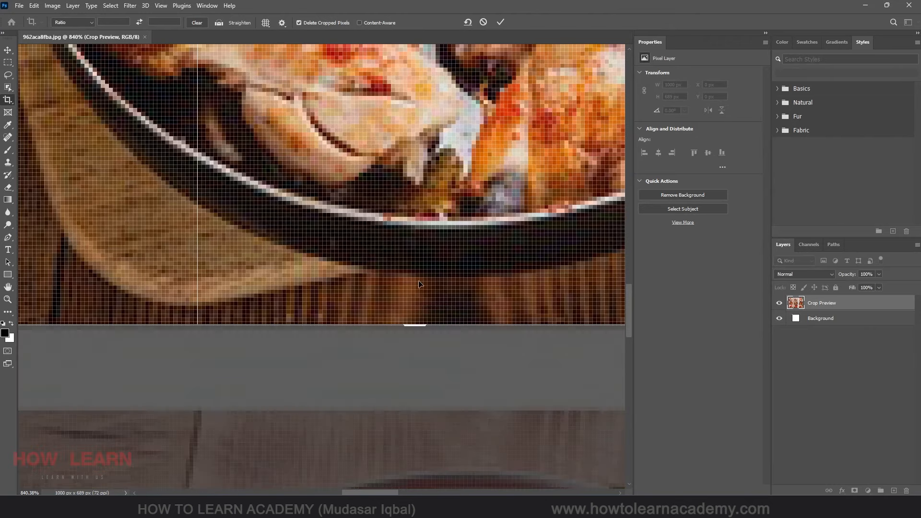
key("Return")
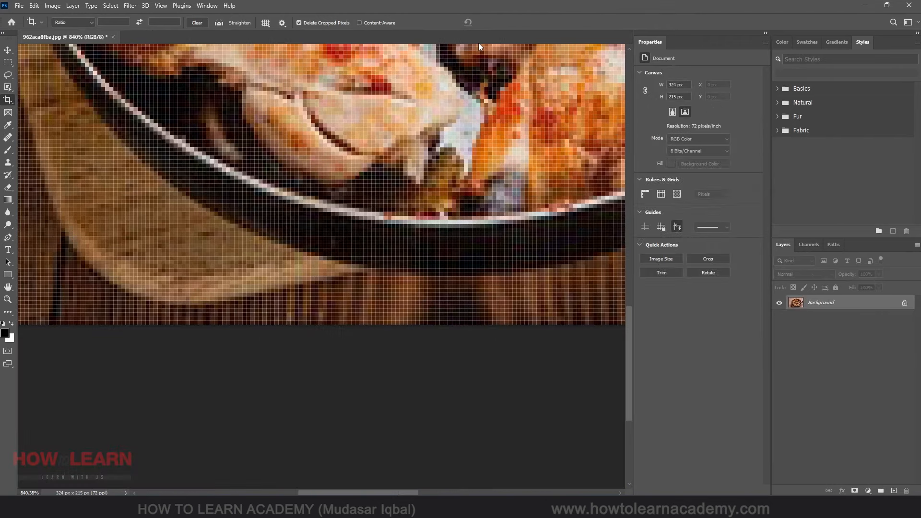
scroll(341, 197, "down", 5)
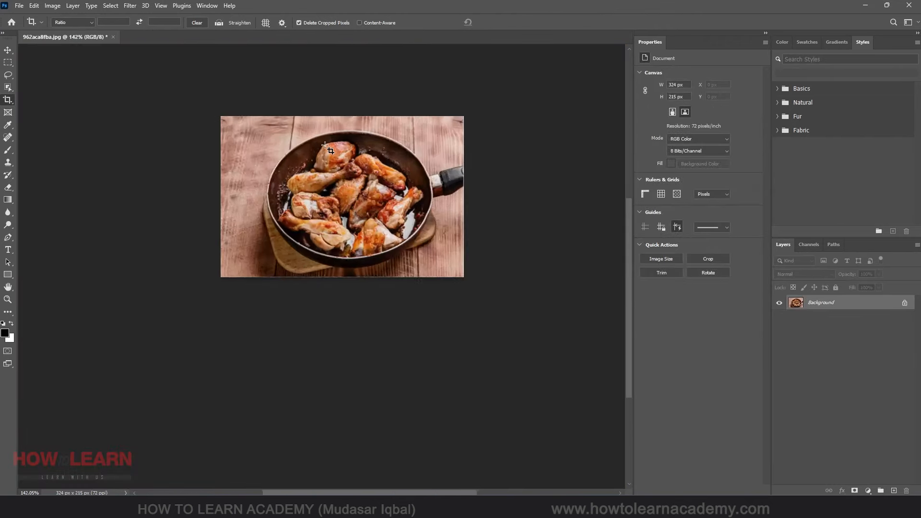
scroll(312, 148, "up", 2)
scroll(341, 213, "up", 1)
scroll(341, 213, "down", 2)
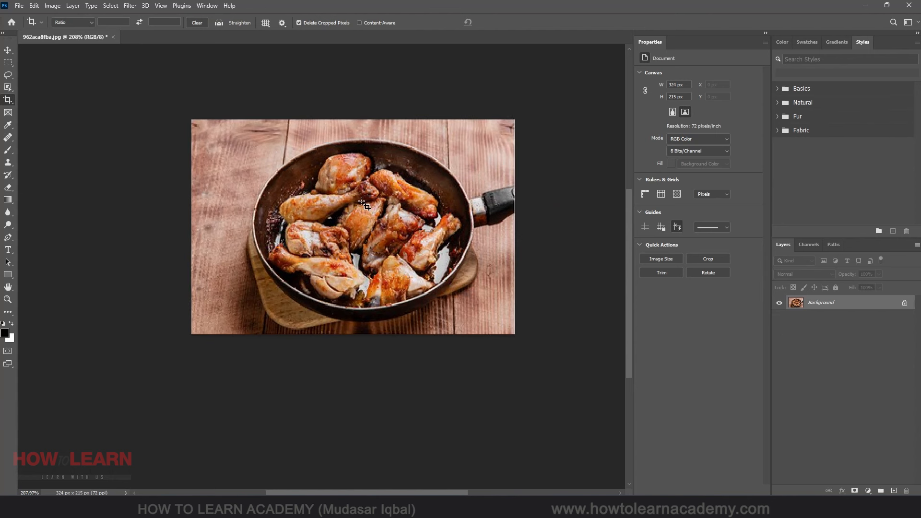
Undo the centre-photo crop to bring back the full nine-photo collage
key("ctrl")
key("ctrl+z")
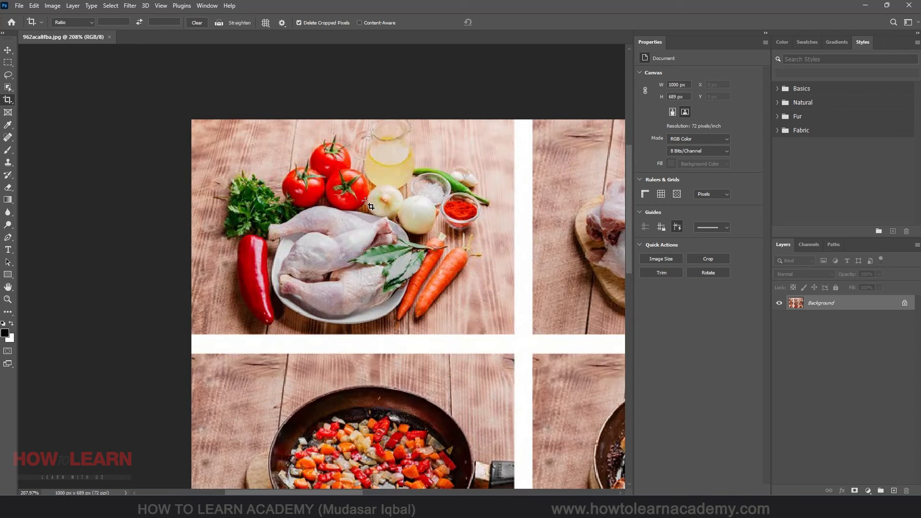
scroll(187, 184, "down", 2)
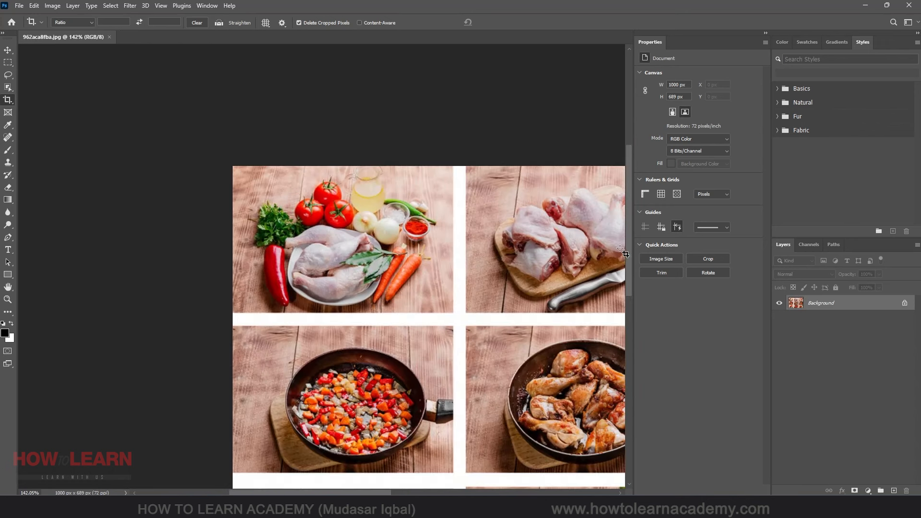
scroll(590, 249, "up", 2)
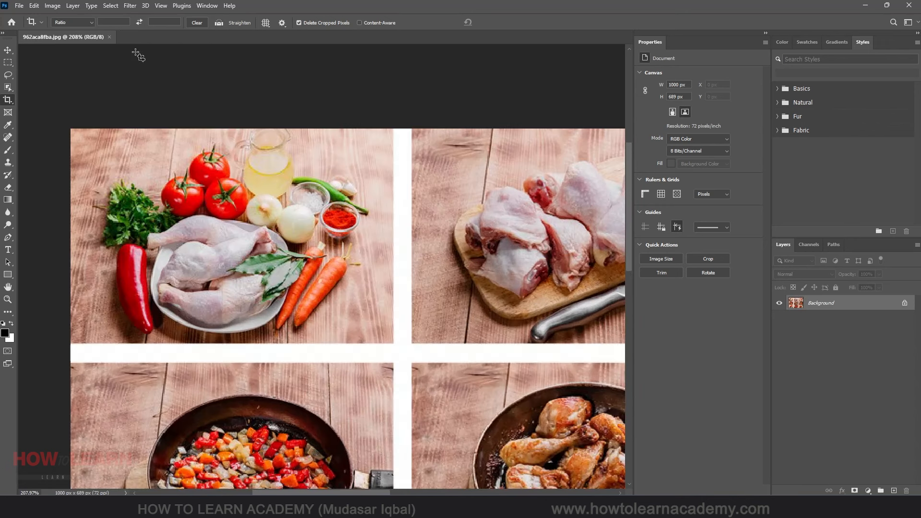
Try the 1 : 1 (Square) crop preset on the collage, and switch it to Original Ratio
left_click(73, 21)
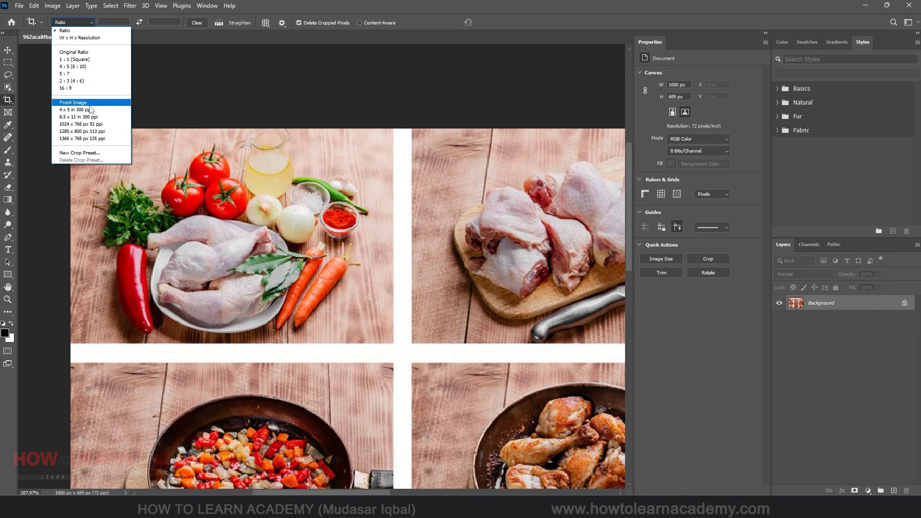
left_click(75, 61)
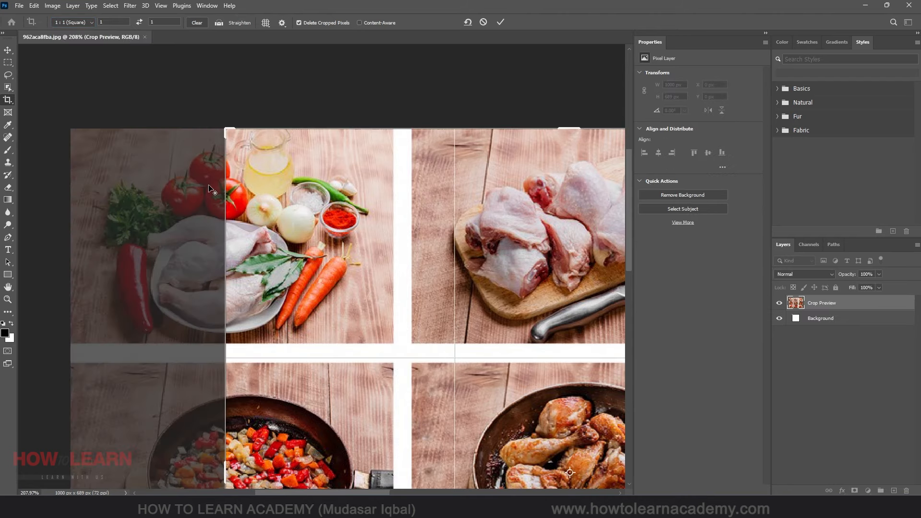
scroll(336, 271, "down", 5)
left_click(72, 22)
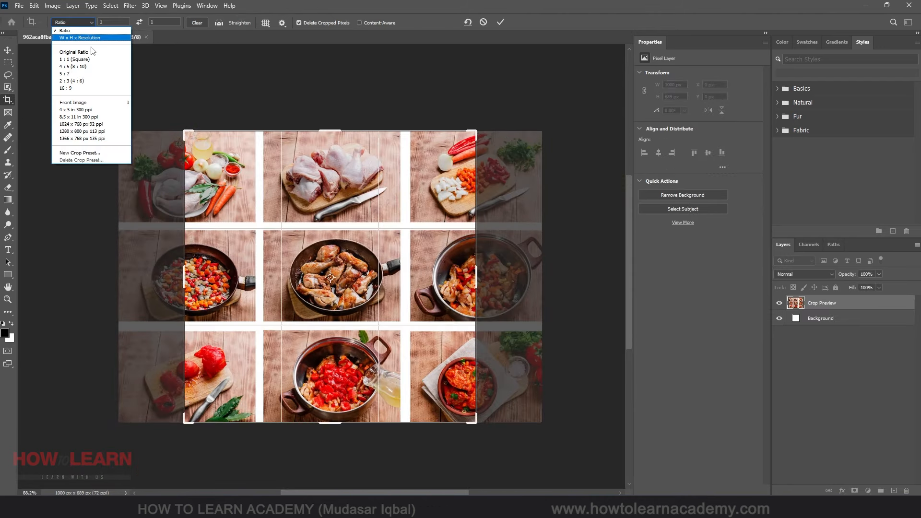
left_click(72, 53)
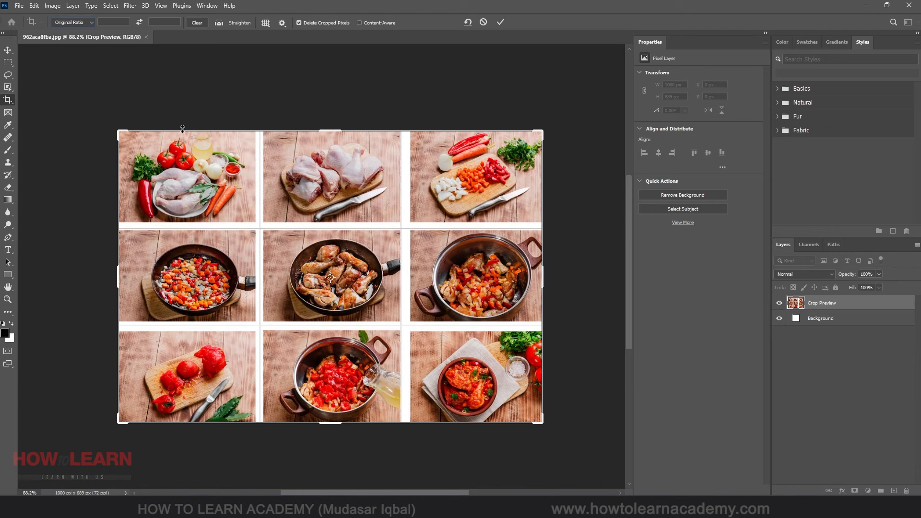
Set the crop preset to W x H x Resolution and try a wide freehand crop frame over the collage's middle
left_click(72, 22)
left_click(71, 35)
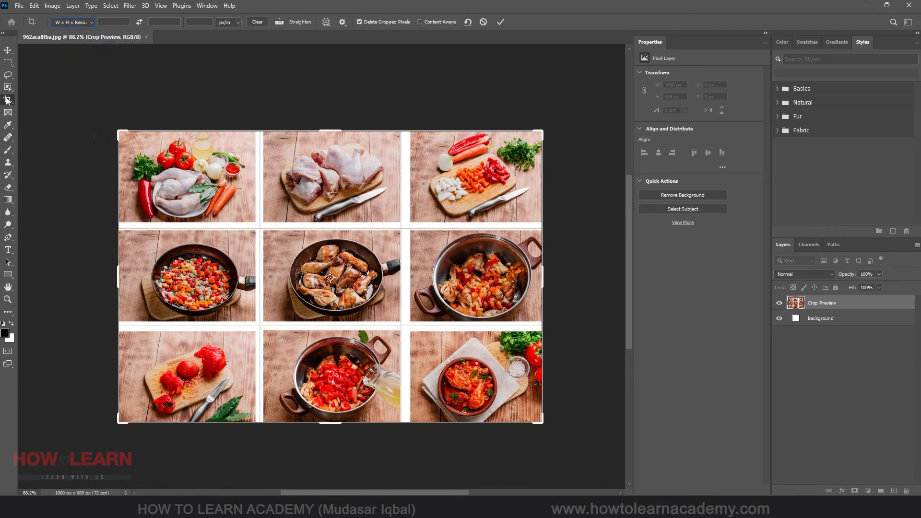
key("Return")
left_click_drag(189, 166, 436, 329)
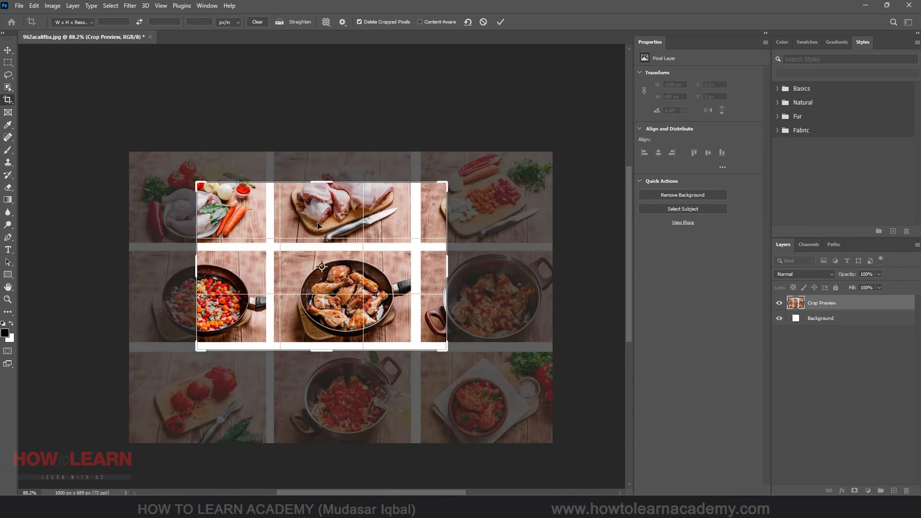
key("Escape")
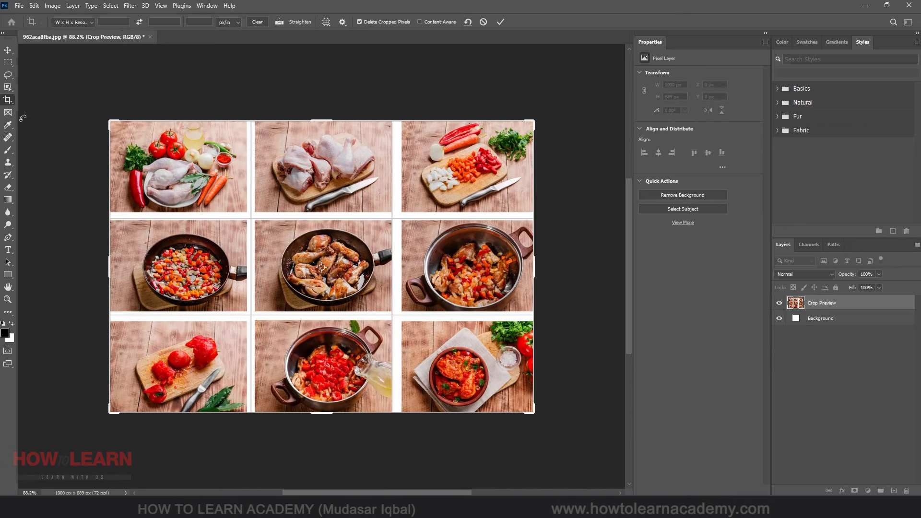
Try a tall, narrow freehand crop frame between the collage's first and second columns, and undo it
key("Return")
left_click_drag(220, 152, 288, 394)
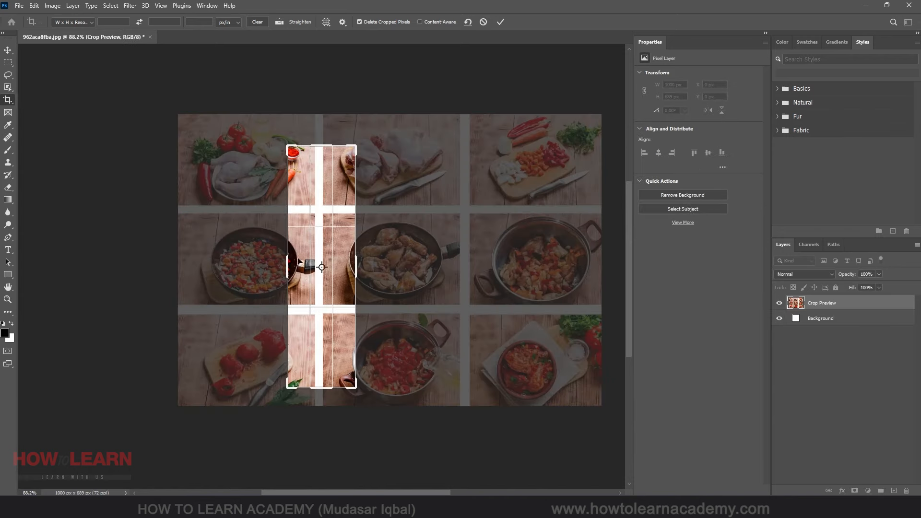
key("ctrl+z")
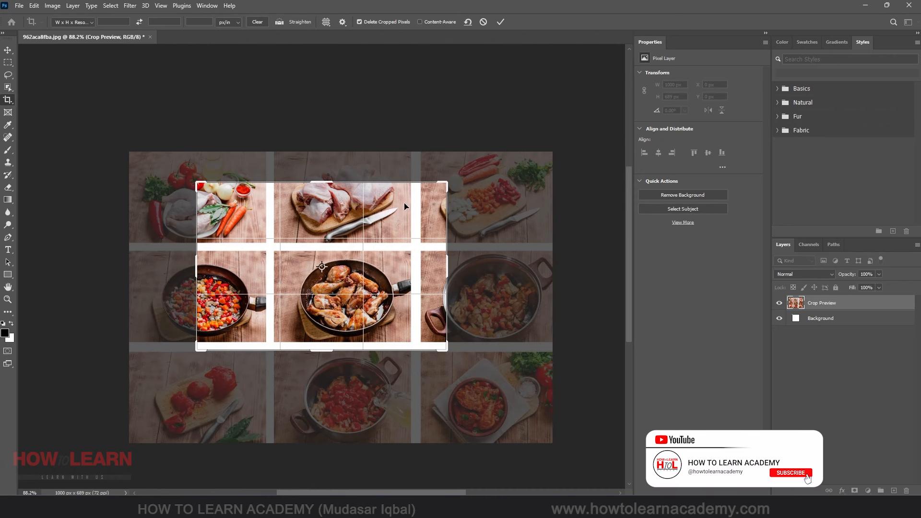
Try the 1 : 1 (Square) crop preset, shifting the collage within the frame, undoing that shift, and enlarging the square frame
left_click(74, 22)
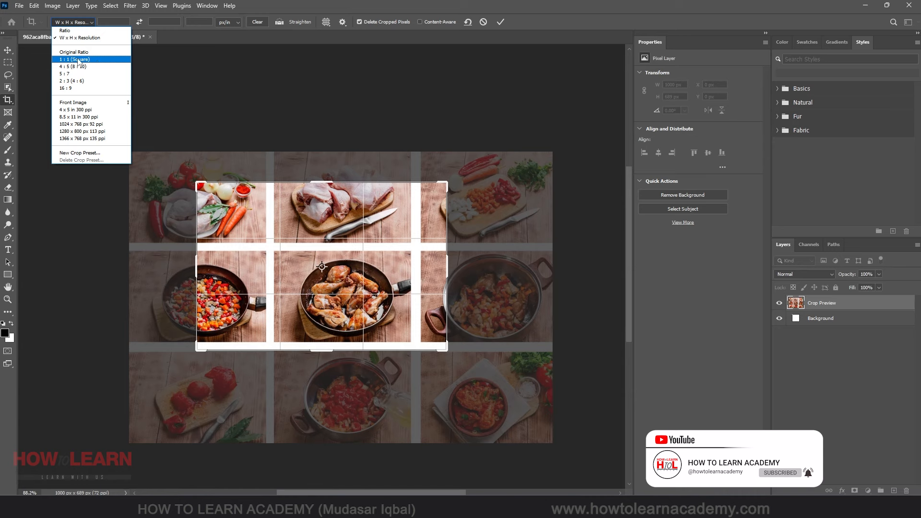
left_click(80, 59)
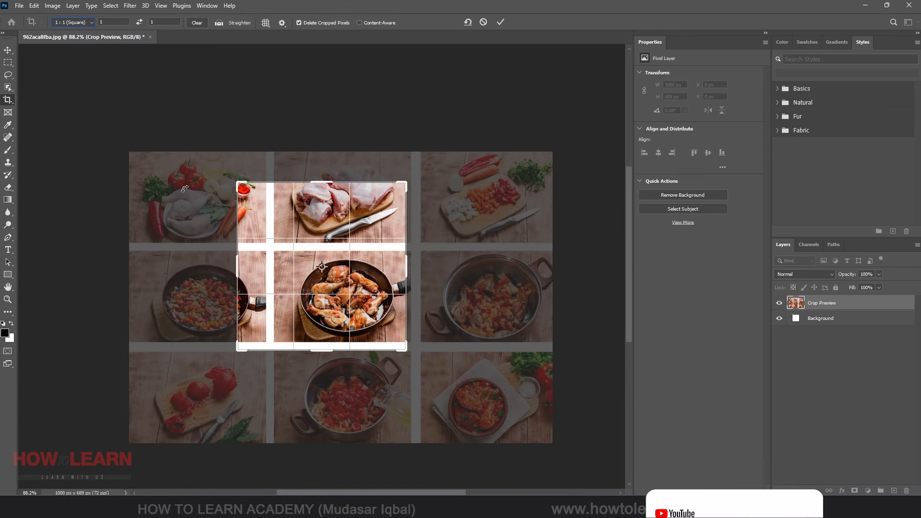
left_click_drag(305, 213, 347, 242)
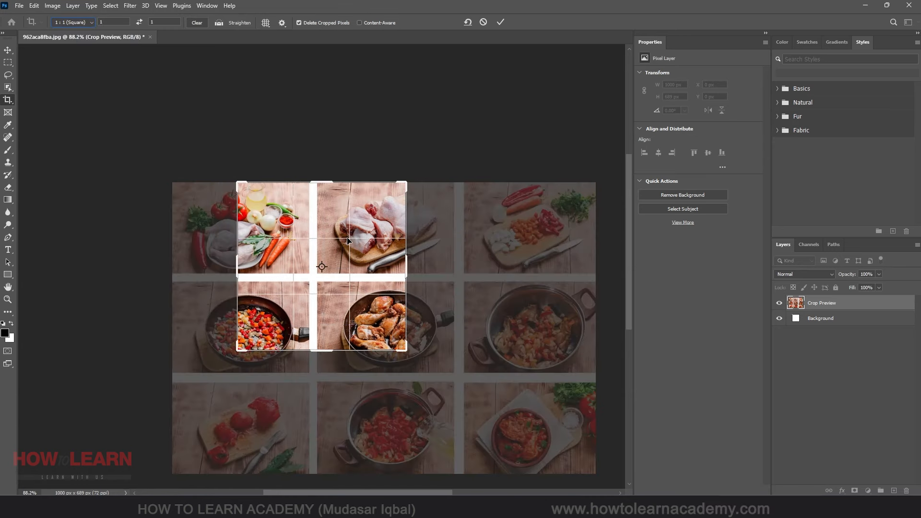
key("ctrl+z")
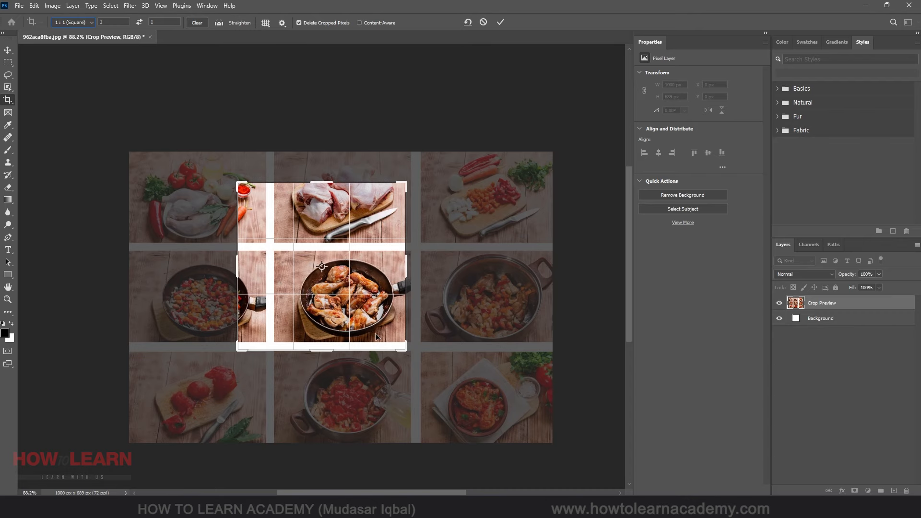
left_click_drag(406, 343, 422, 386)
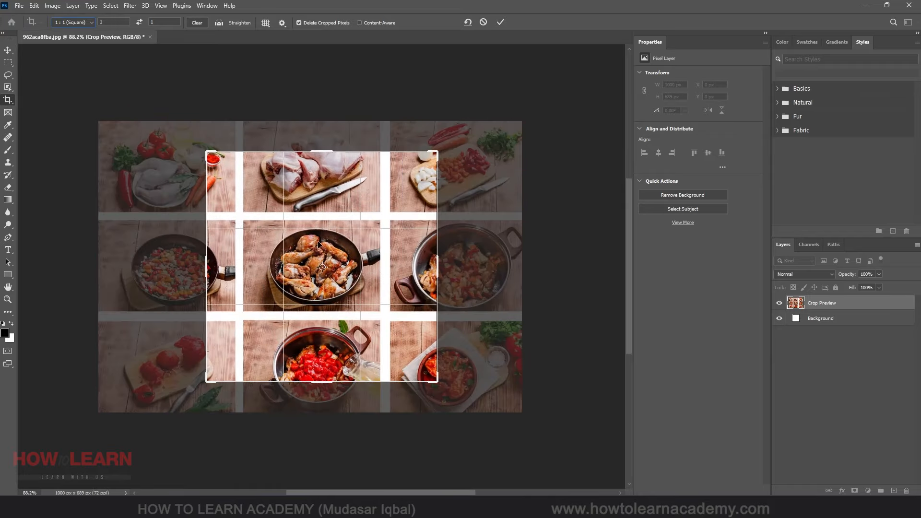
left_click_drag(437, 261, 479, 252)
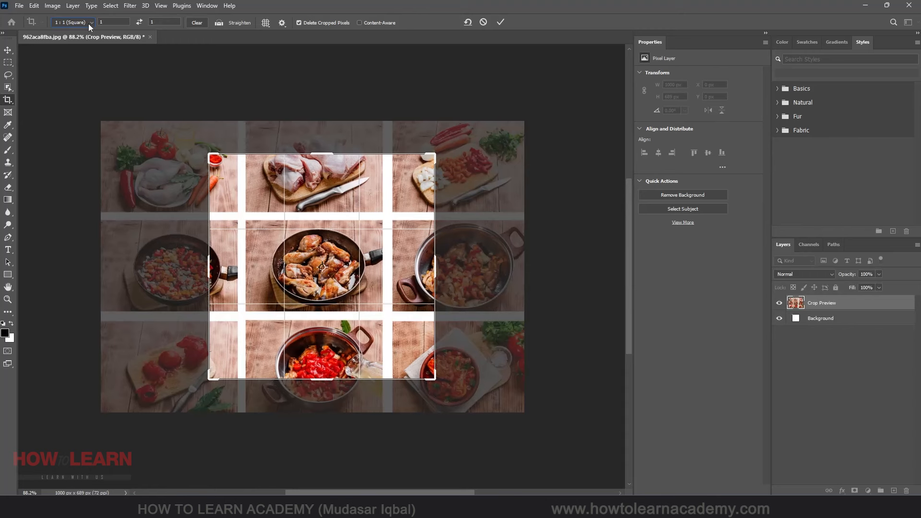
Try the 4 : 5 (8 : 10) crop preset and shrink the frame around the collage's centre column
left_click(90, 22)
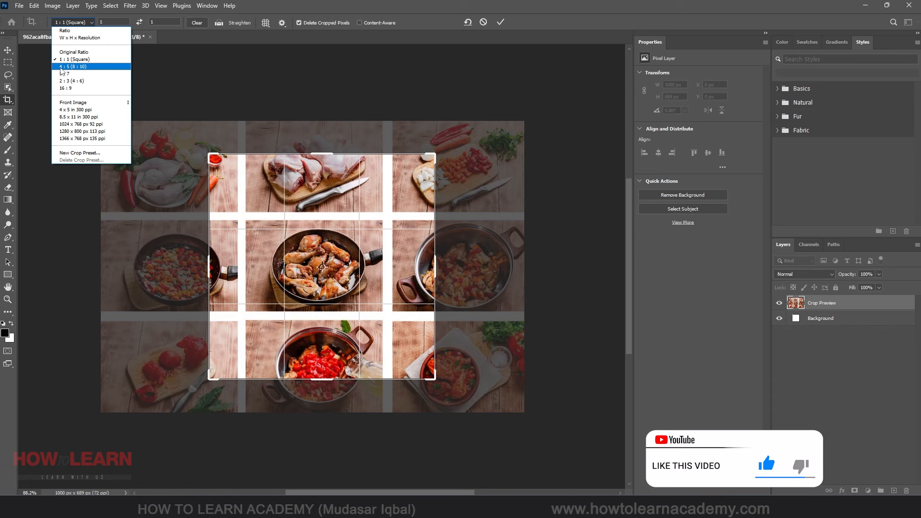
left_click(71, 66)
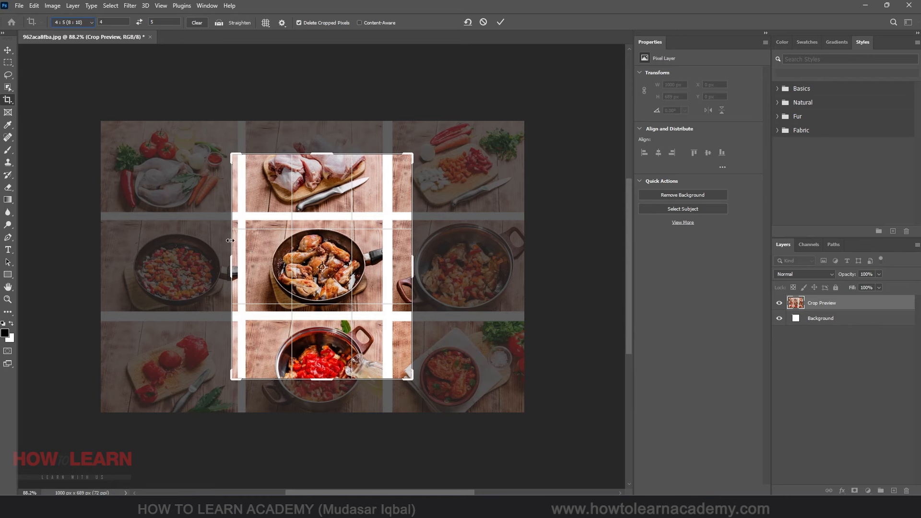
left_click_drag(411, 378, 403, 336)
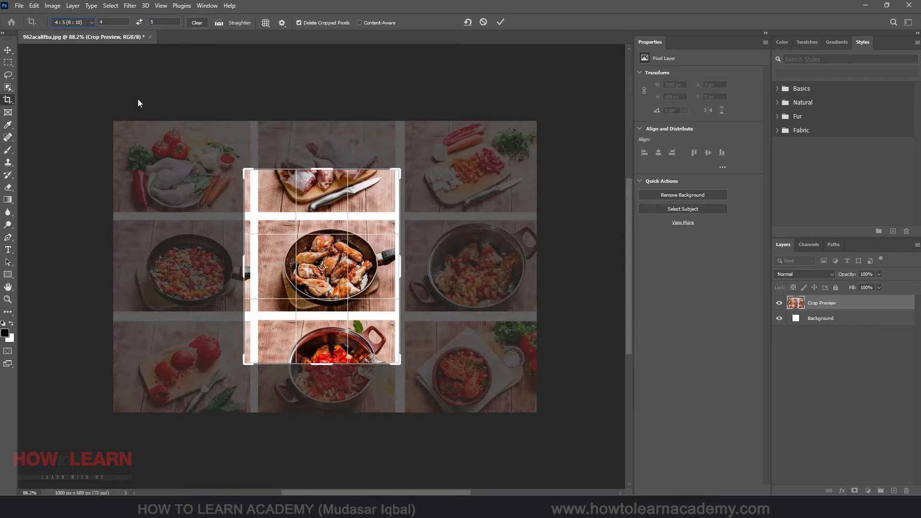
Try the 16 : 9 crop preset, resize and reposition the frame, and widen it across the collage's middle row
left_click(77, 22)
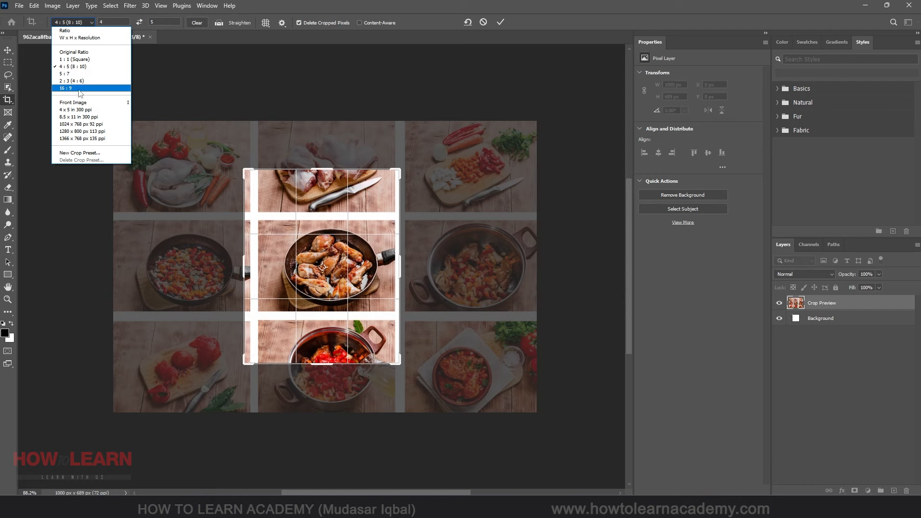
left_click(81, 89)
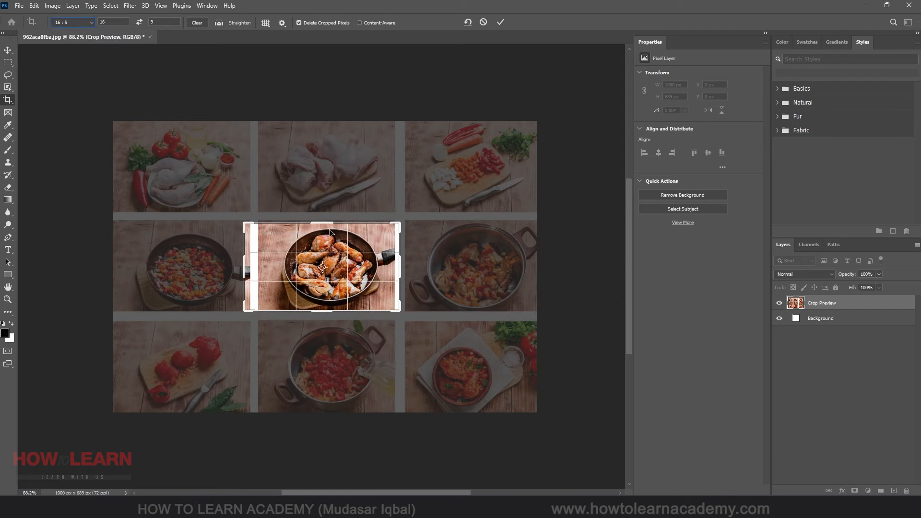
left_click_drag(330, 242, 218, 190)
key("ctrl+z")
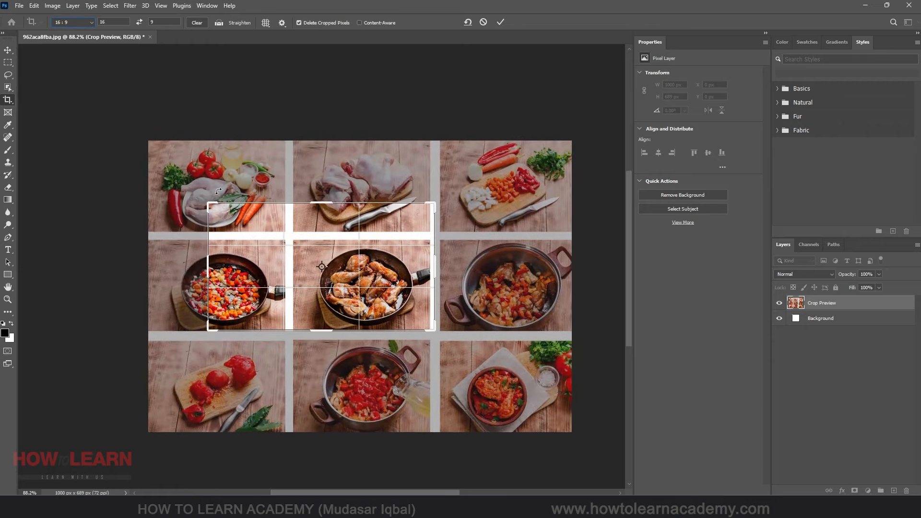
left_click_drag(436, 332, 476, 329)
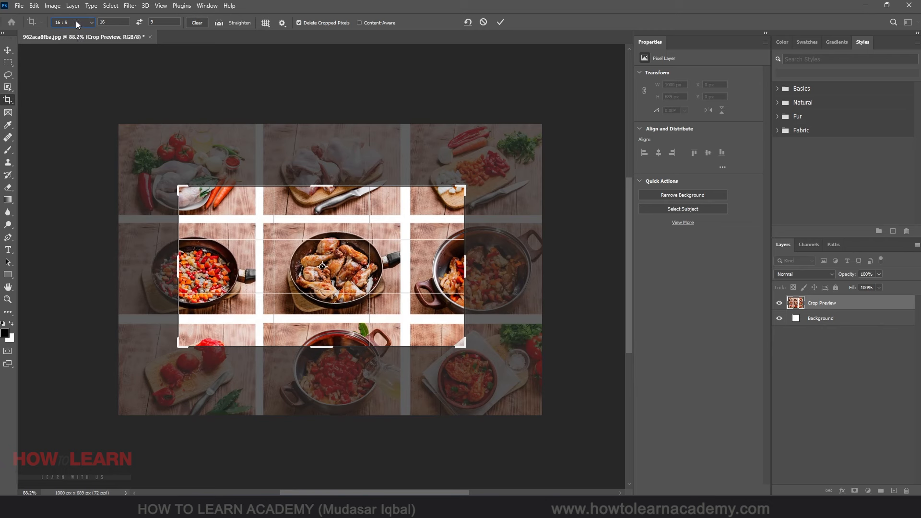
Switch the crop preset to Ratio and try a custom ratio of 2 : 5
left_click(78, 24)
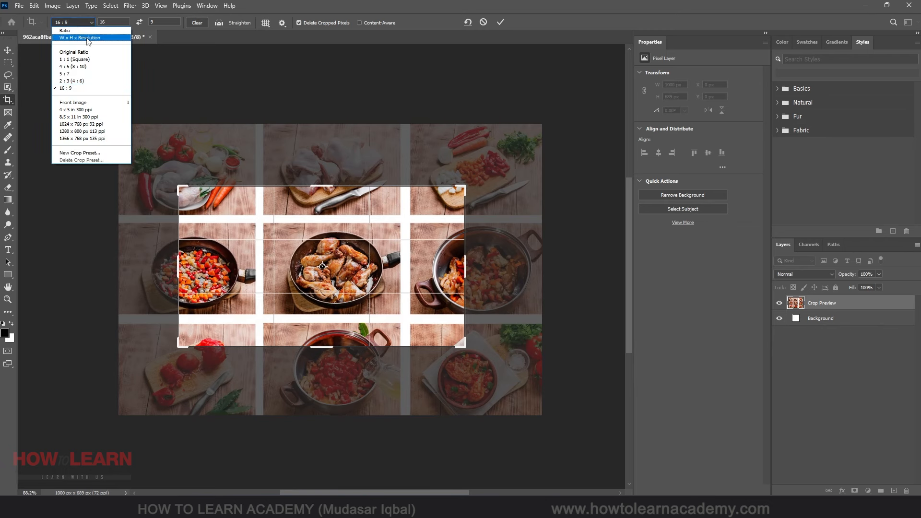
left_click(83, 30)
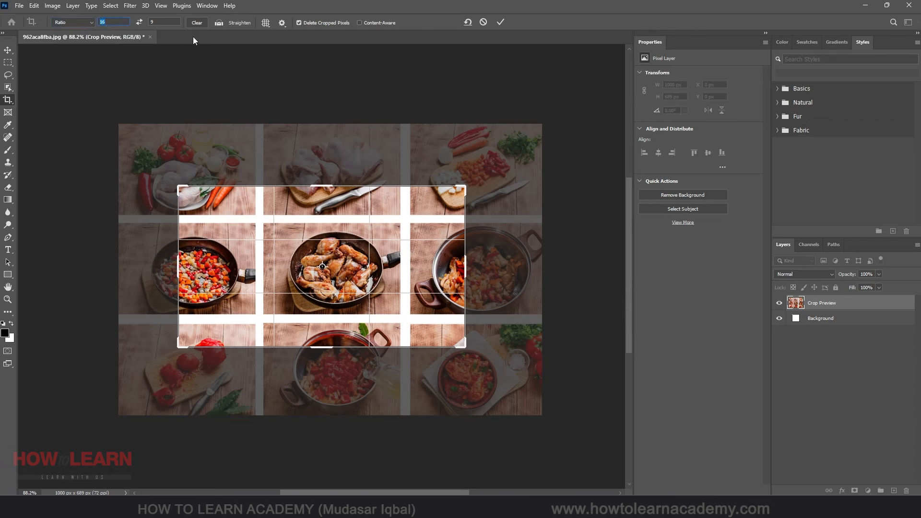
type("2")
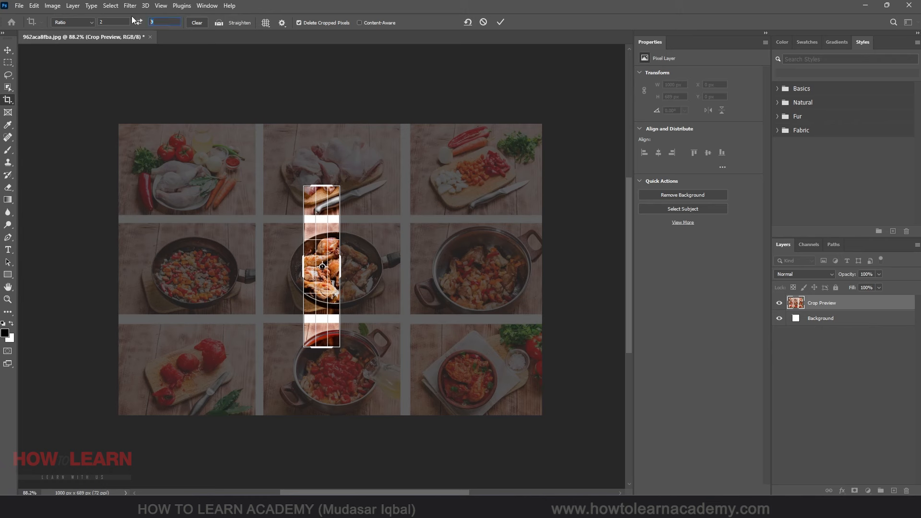
type("5")
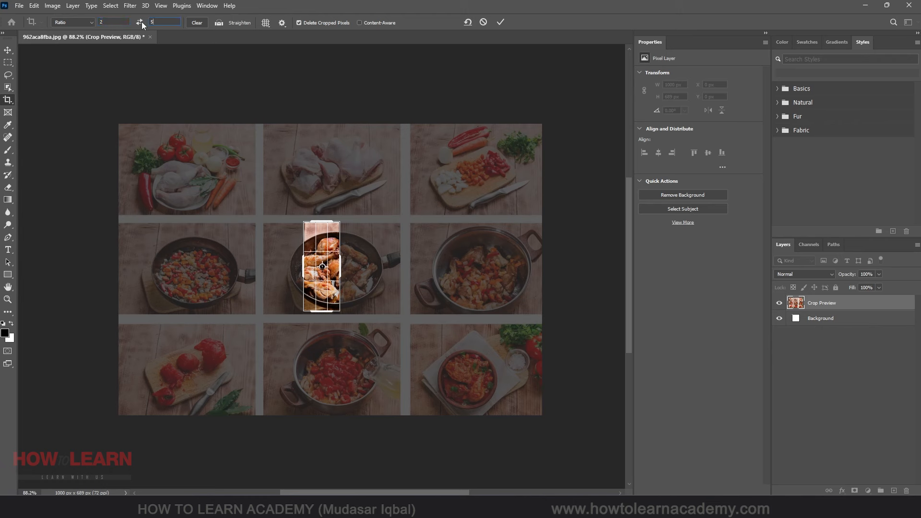
Try a custom crop ratio of 5 : 2, enlarge the frame over two middle-row photos, and cancel the crop
left_click_drag(119, 21, 48, 10)
type("5")
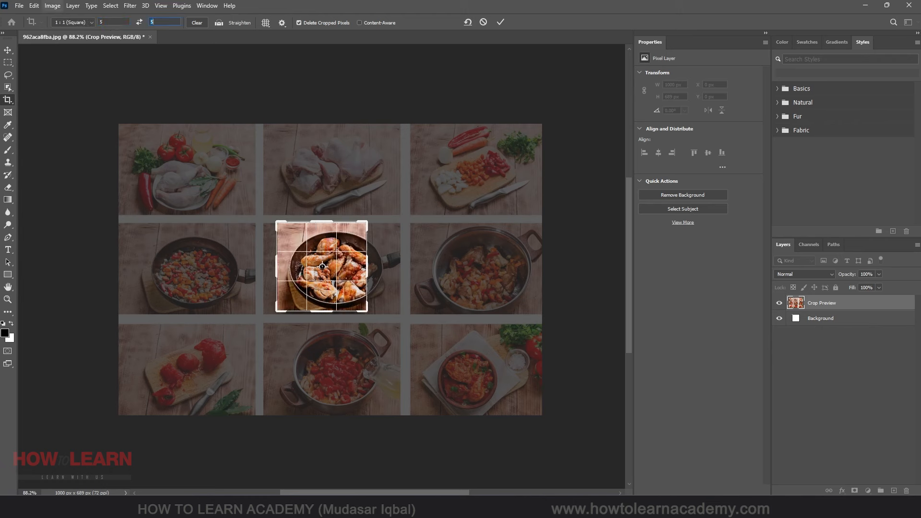
key("Tab")
type("2")
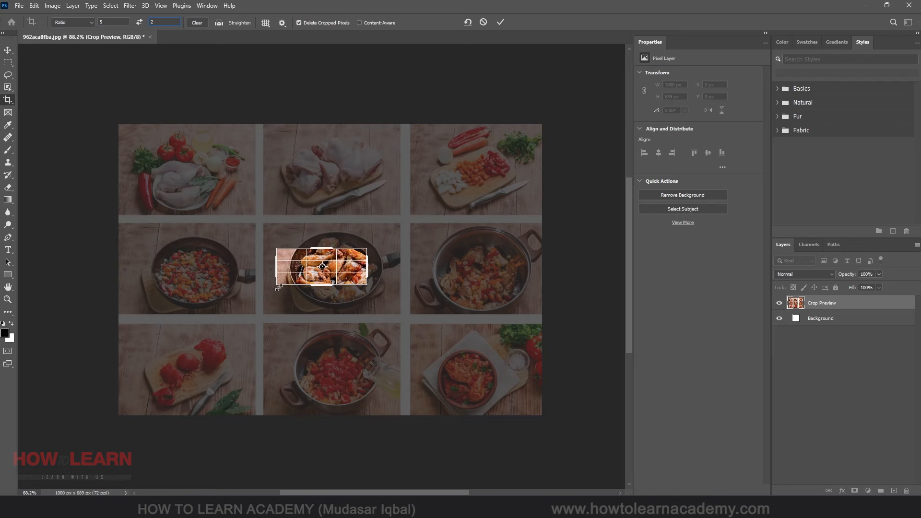
left_click_drag(277, 286, 220, 306)
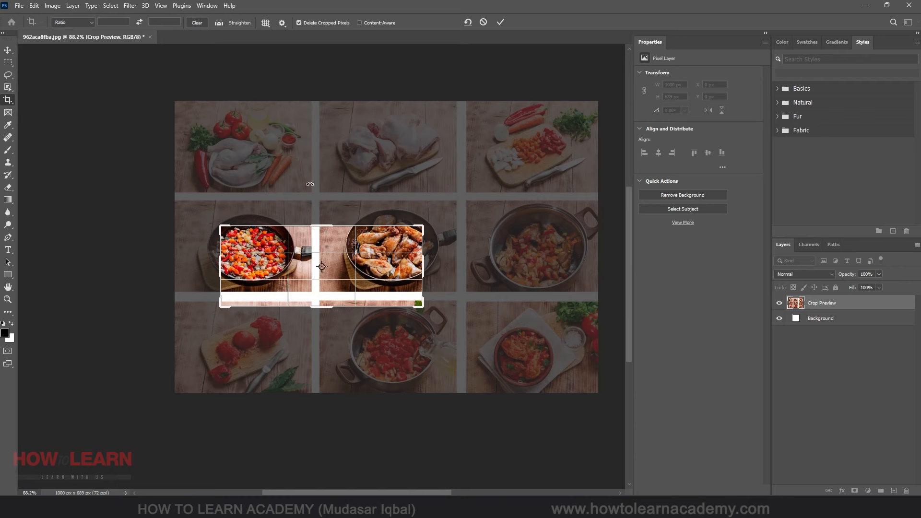
left_click(483, 22)
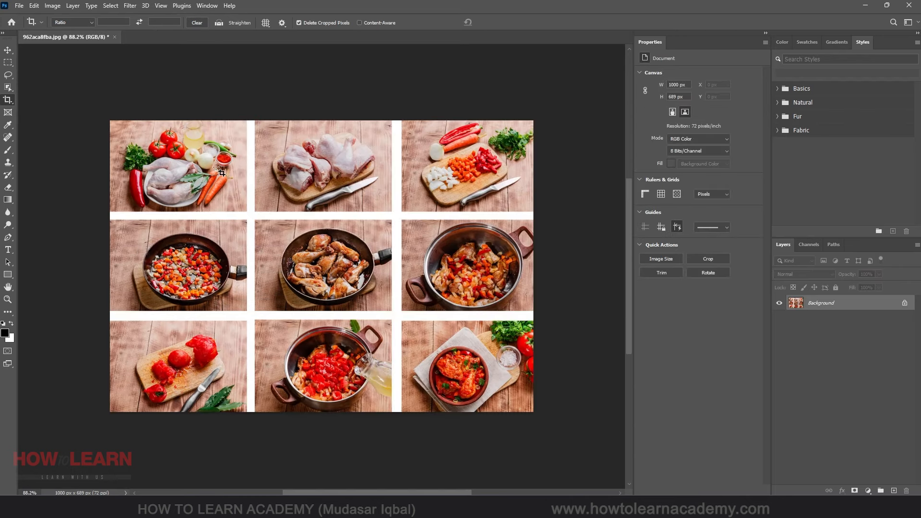
Try a freehand crop frame around the centre photo, cancel it, and draw a wider one spanning all three columns
left_click_drag(219, 167, 427, 331)
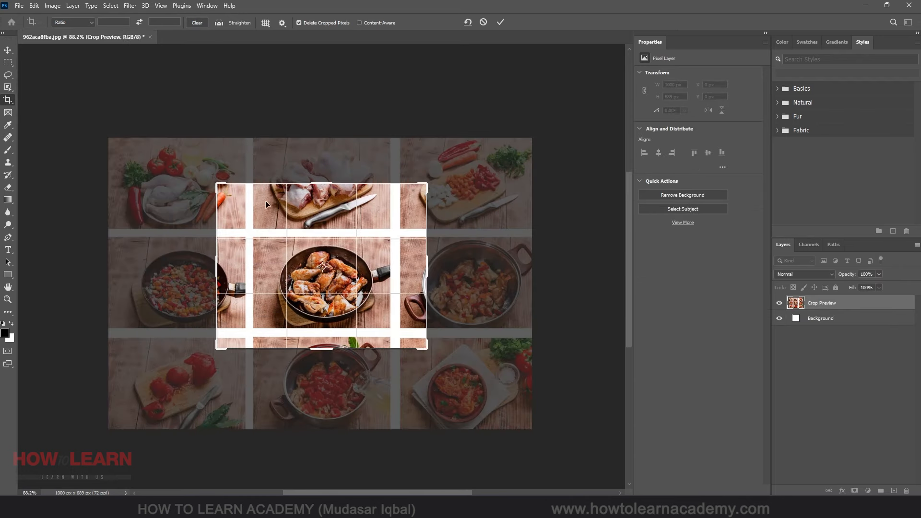
left_click(483, 22)
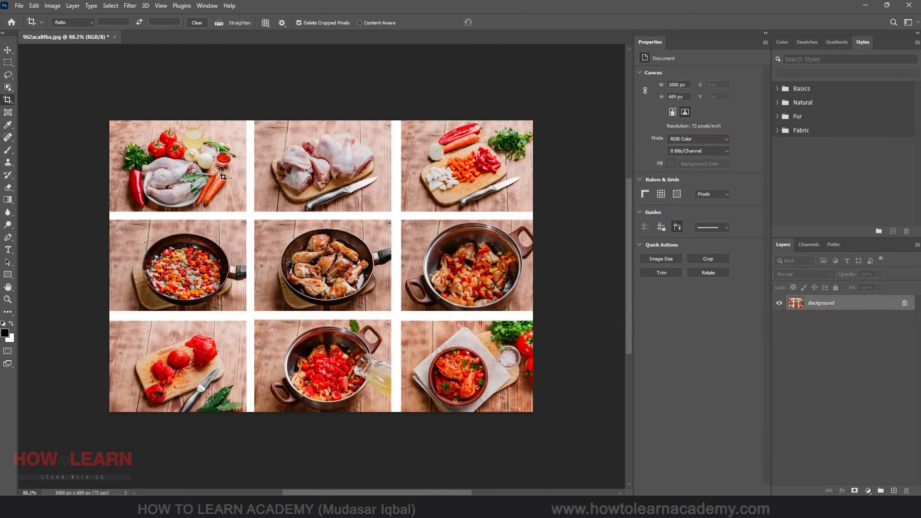
left_click_drag(173, 155, 488, 342)
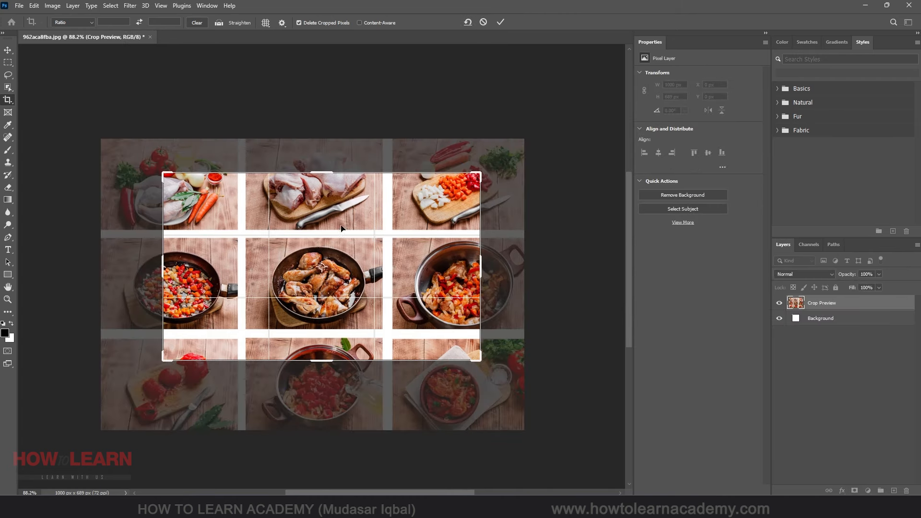
Try the Original Ratio preset on the wide crop frame, resize the frame from its corner, and cancel the crop
left_click(70, 22)
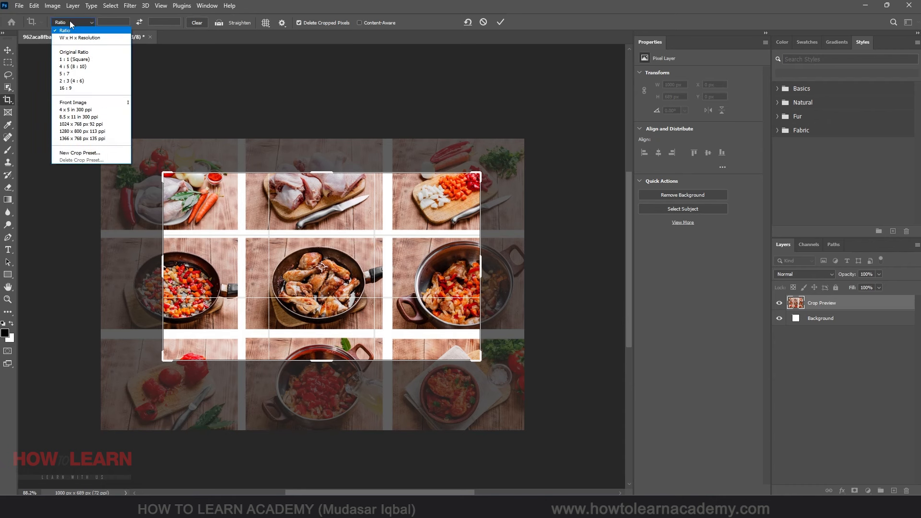
left_click(91, 53)
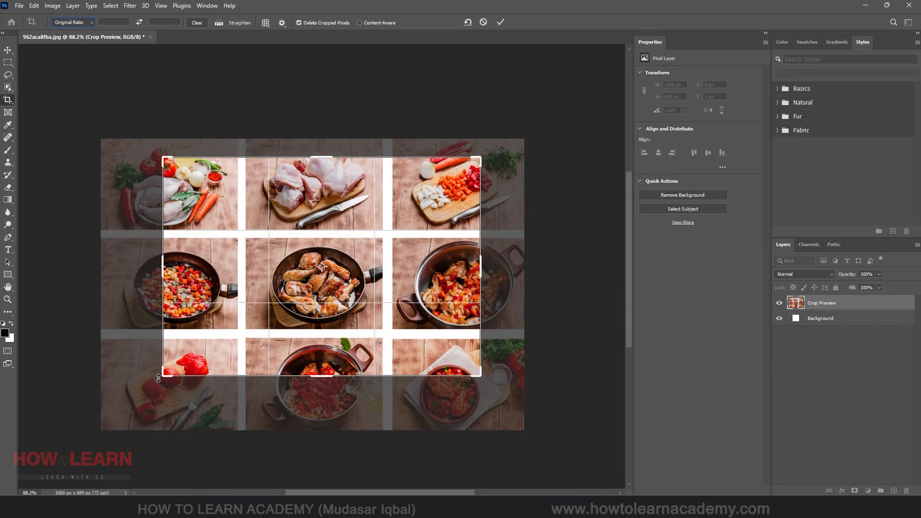
mouse_move(160, 376)
left_mouse_down()
mouse_move(267, 299)
mouse_move(148, 370)
mouse_move(155, 380)
left_mouse_up()
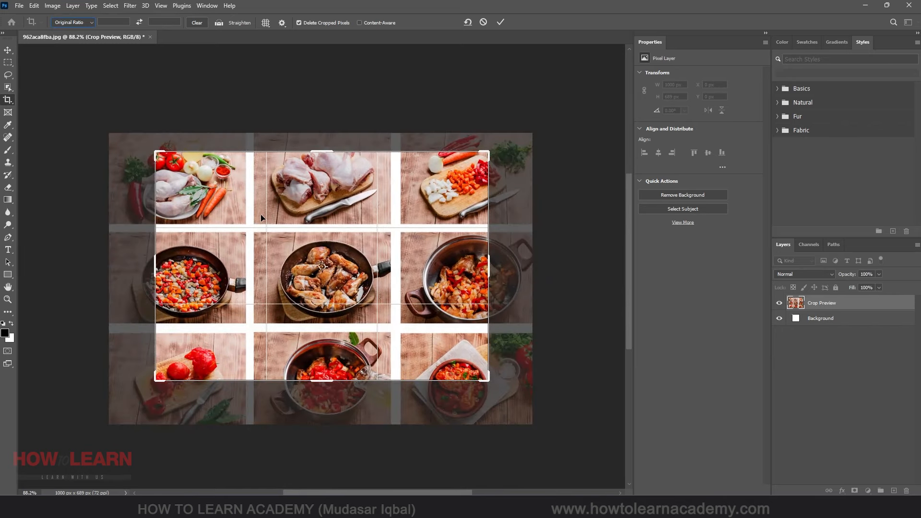
left_click_drag(158, 377, 104, 416)
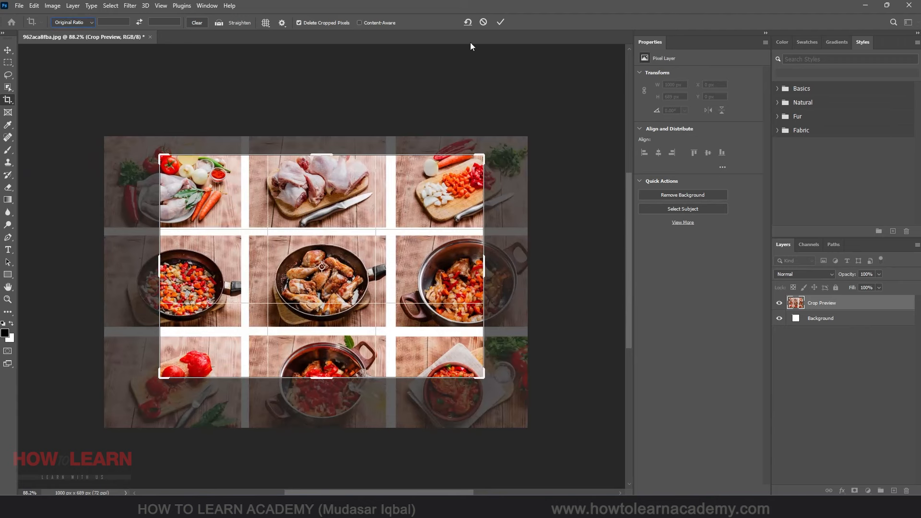
left_click(484, 22)
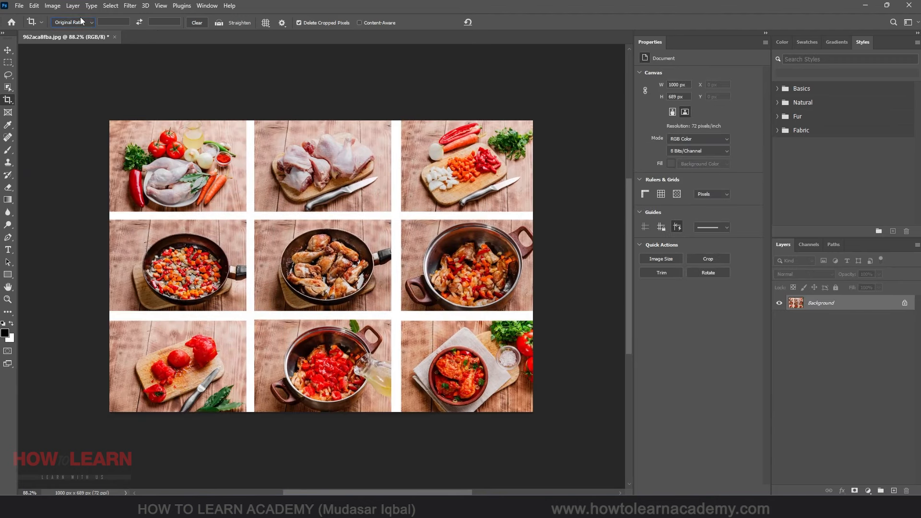
Set the crop preset to W x H x Resolution with 800 px width, 600 px height and 72 px/in resolution
left_click(82, 22)
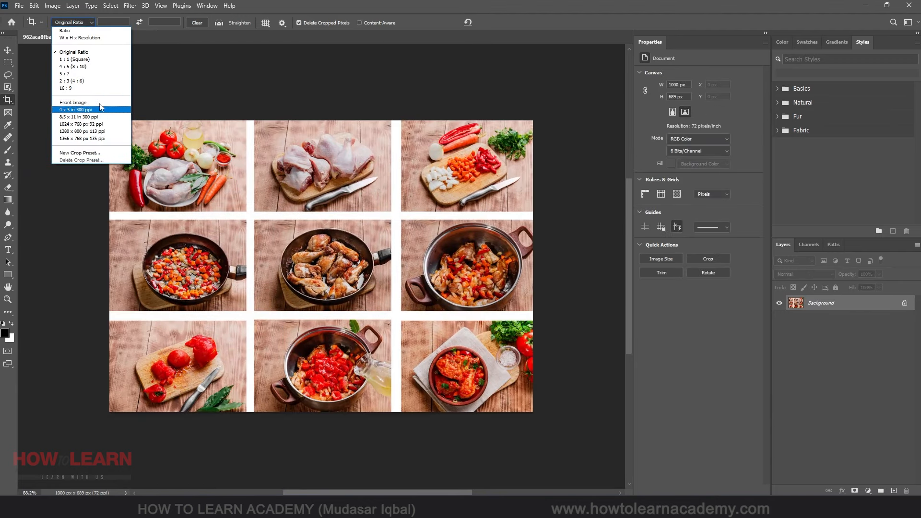
left_click(86, 38)
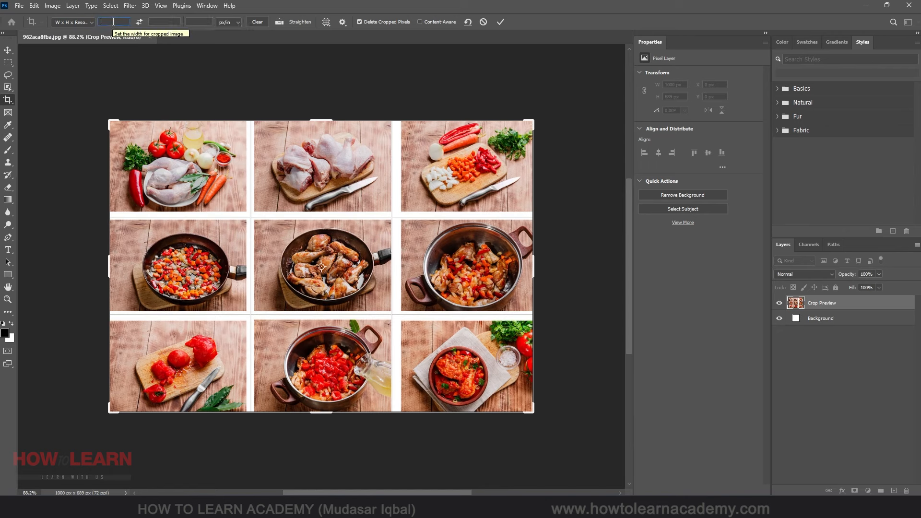
left_click(72, 22)
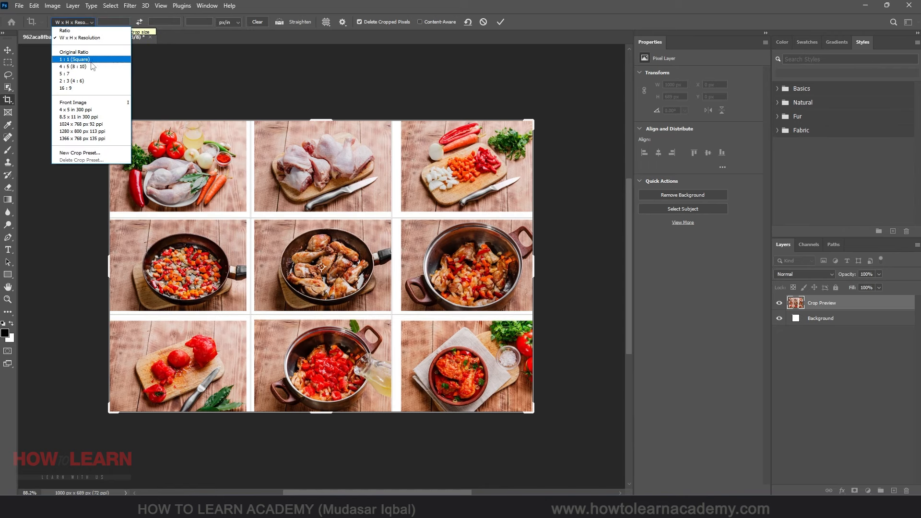
left_click(106, 20)
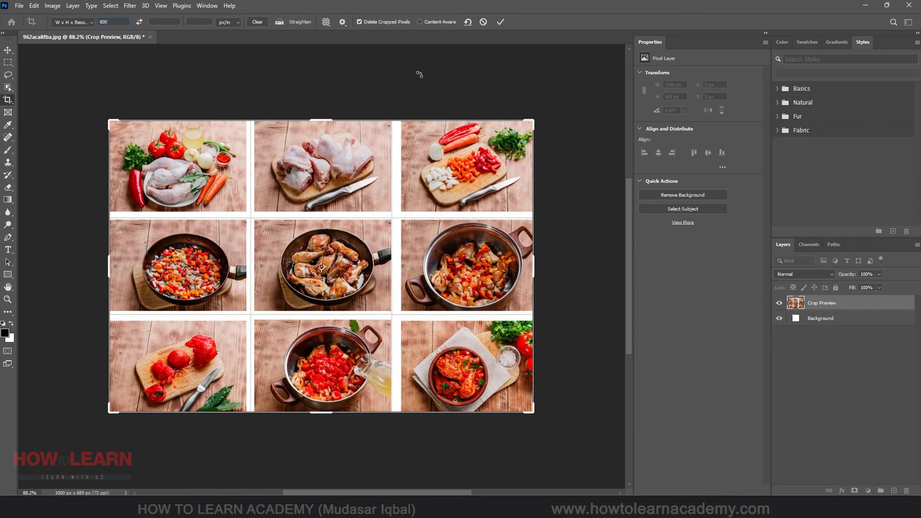
type("600")
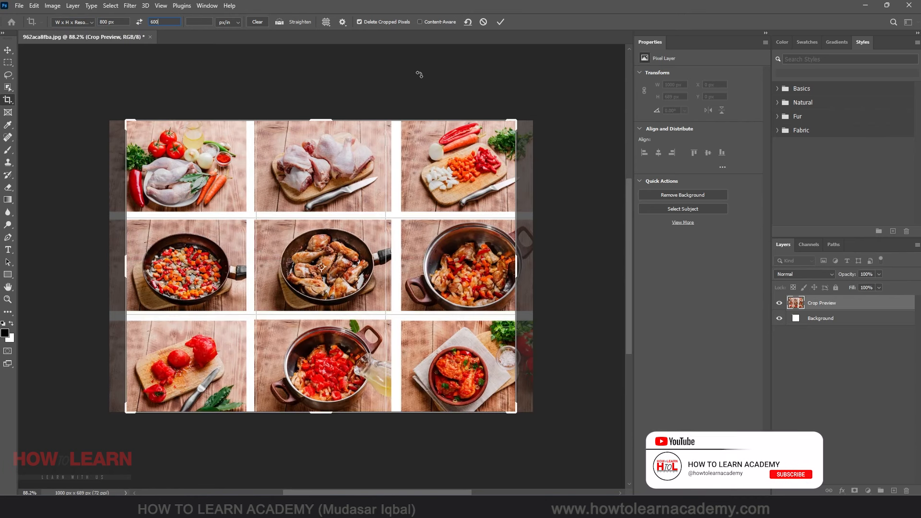
left_click(198, 22)
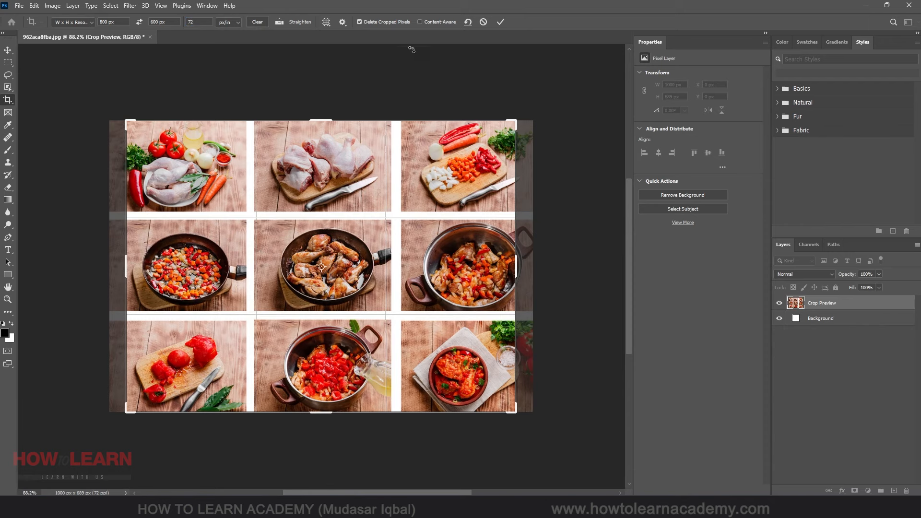
Apply the 800 x 600 px crop to the collage, then undo it
left_click(501, 21)
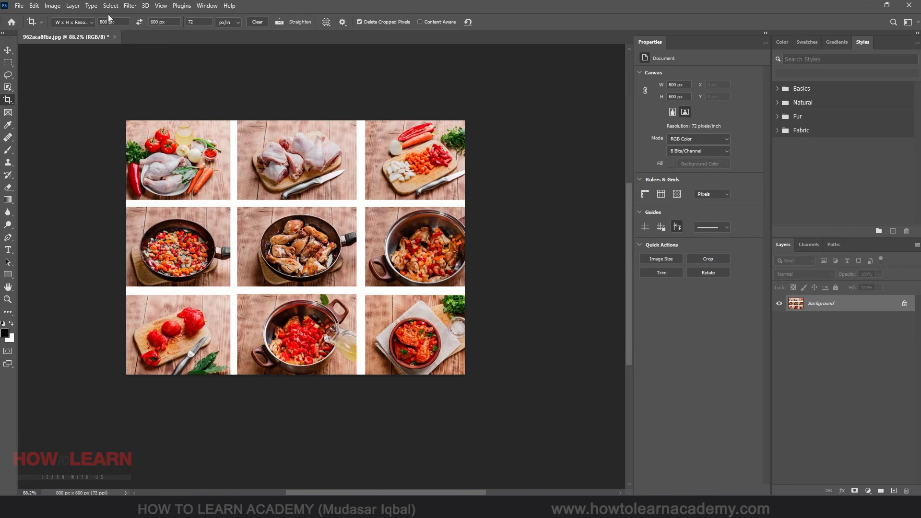
left_click_drag(116, 23, 101, 22)
key("ctrl+z")
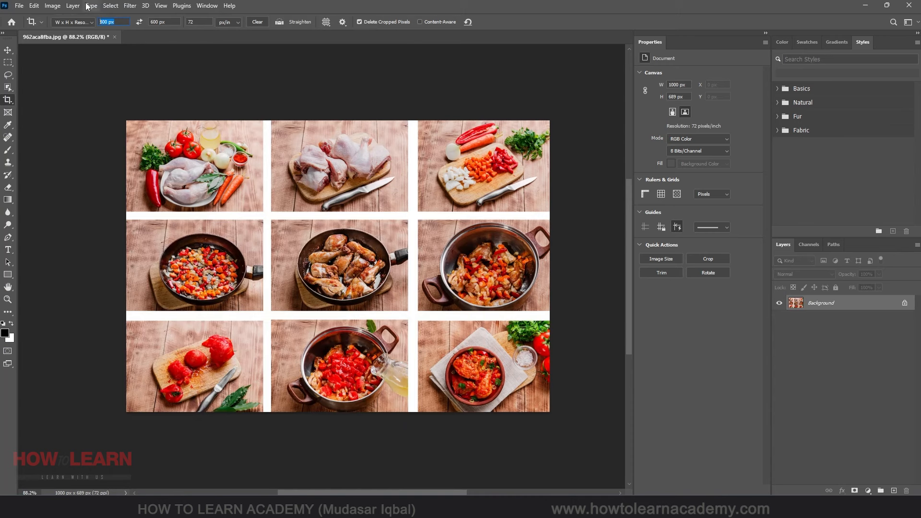
Keep px/in as the crop resolution unit and clear the width, height and resolution values
left_click(121, 23)
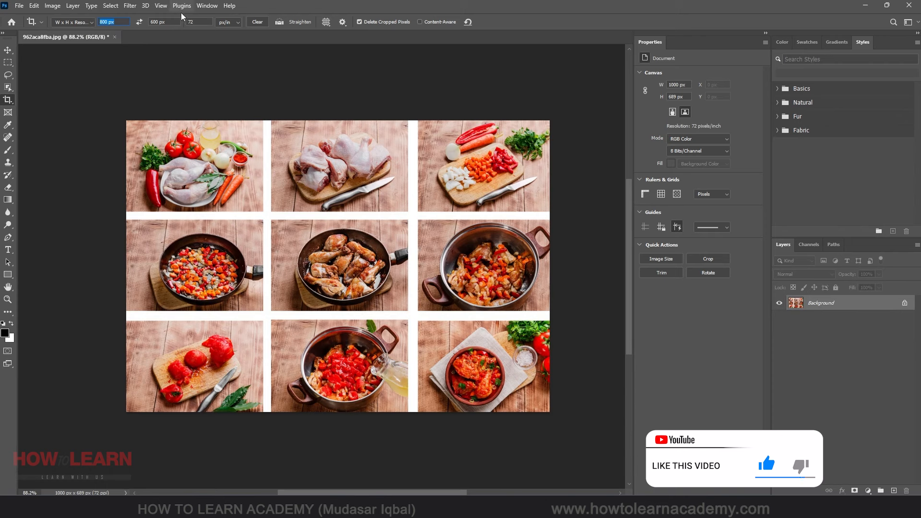
left_click(202, 22)
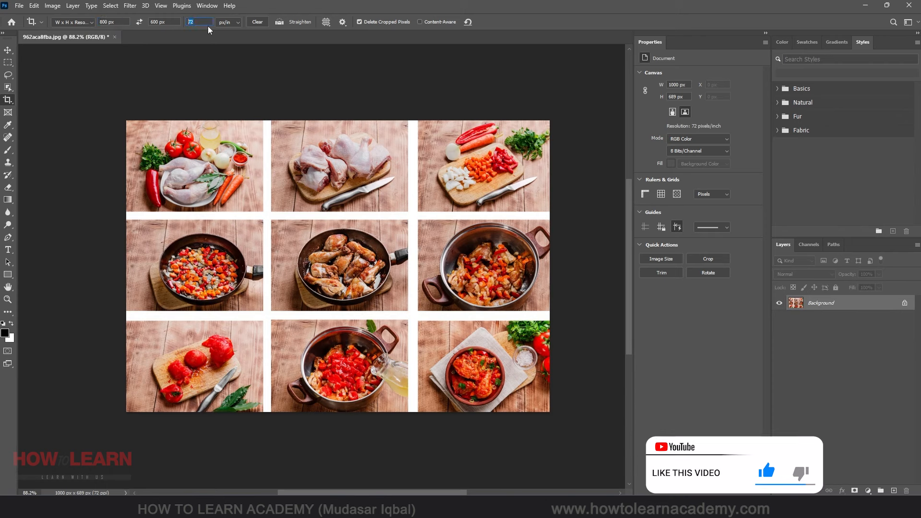
left_click(231, 24)
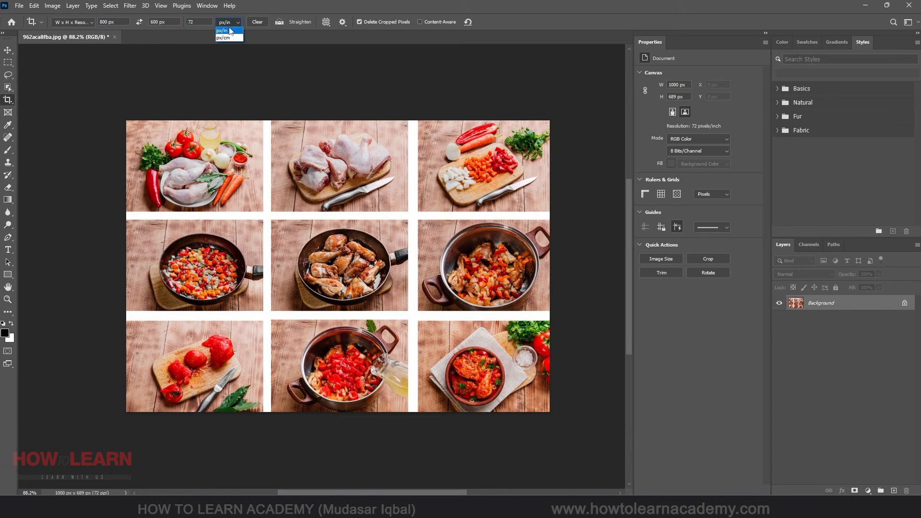
left_click(231, 31)
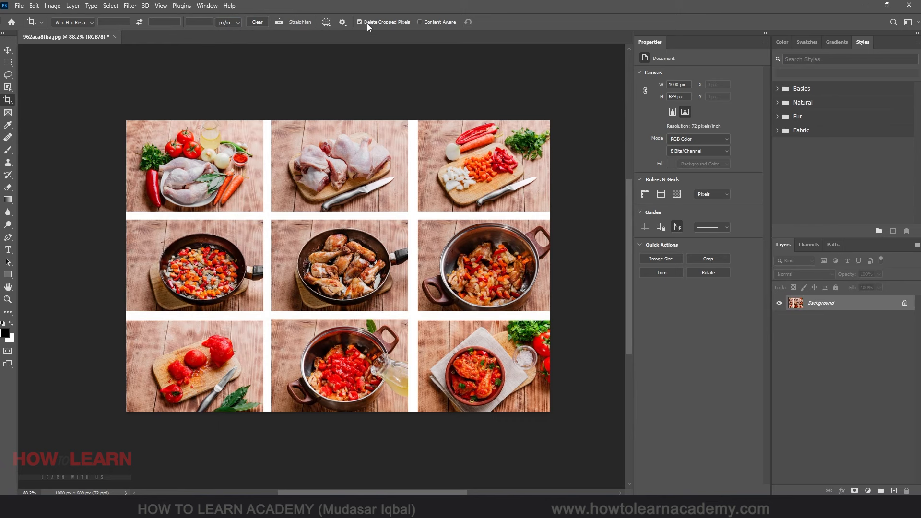
Crop the collage freehand to about 650 x 435 px around the centre photo with Delete Cropped Pixels enabled
left_click(8, 101)
left_click_drag(217, 158, 492, 341)
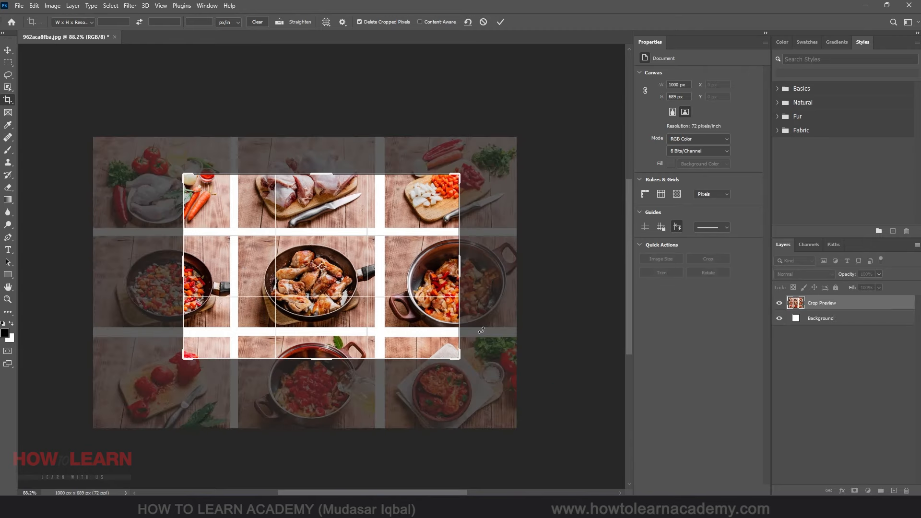
left_click(500, 22)
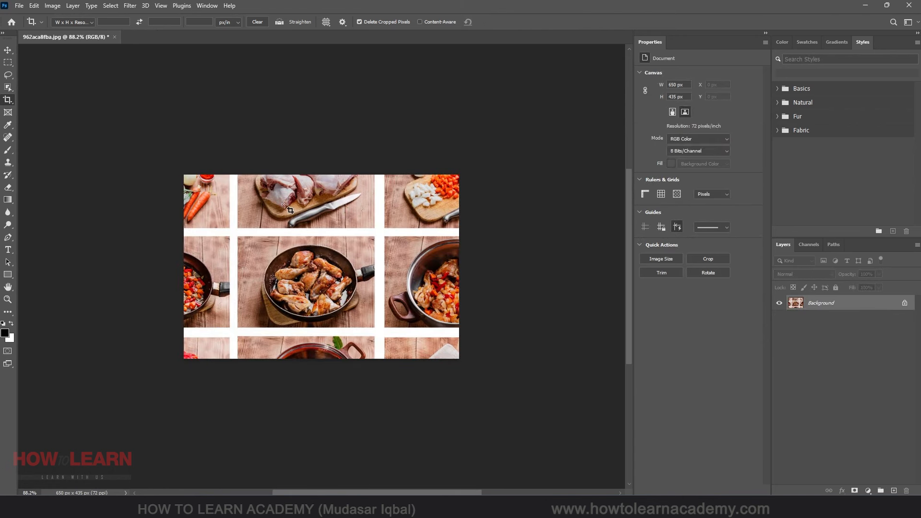
Try widening the cropped image sideways to about 926 px, and undo everything back to the full nine-photo collage
left_click(250, 215)
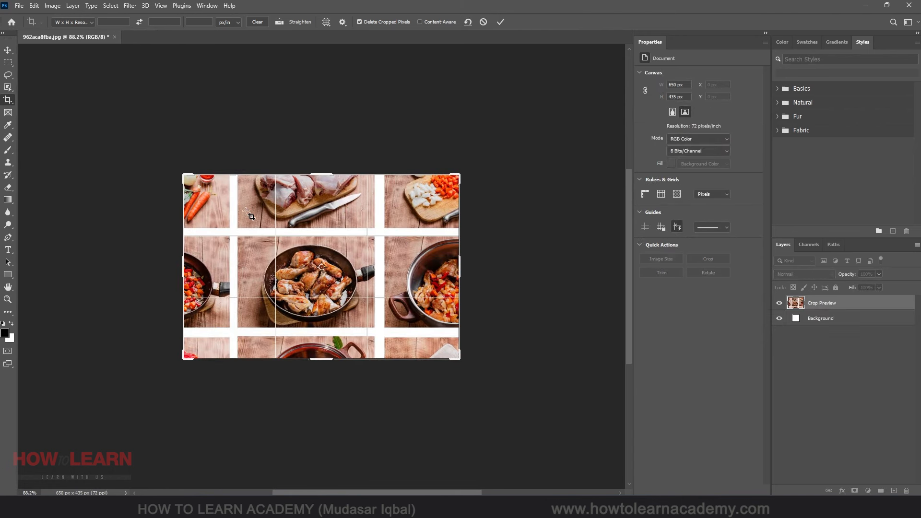
left_click_drag(462, 265, 532, 265)
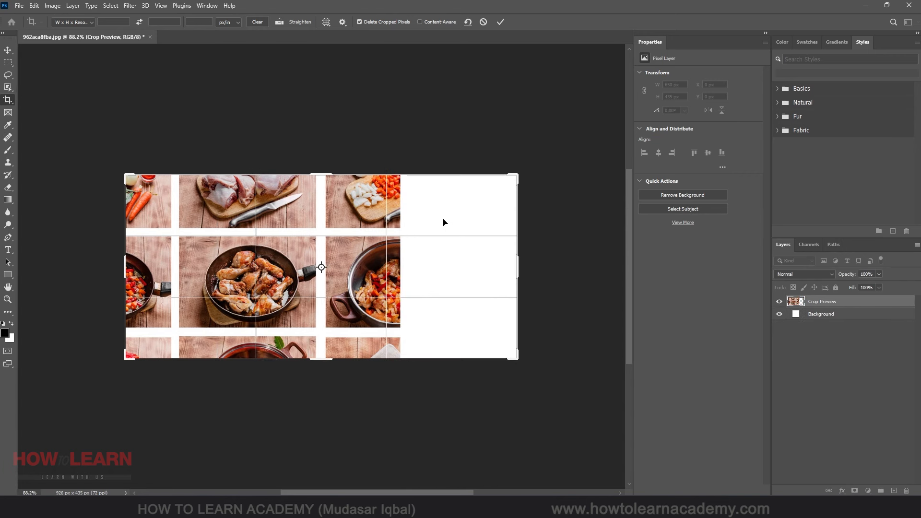
key("ctrl+z")
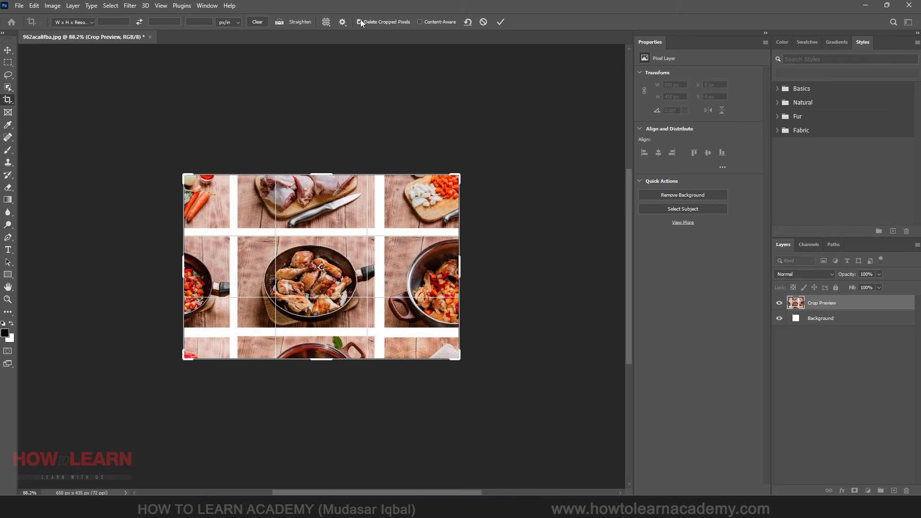
key("ctrl+z")
key("ctrl+z")
key("ctrl+z")
left_click(473, 25)
left_click(483, 22)
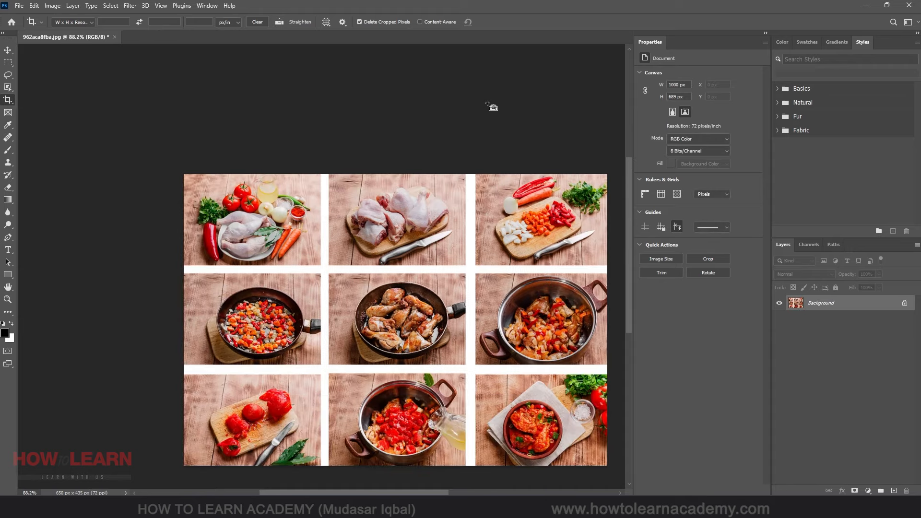
Turn off Delete Cropped Pixels and crop the collage freehand to about 581 x 430 px around the centre photo
scroll(233, 177, "down", 2)
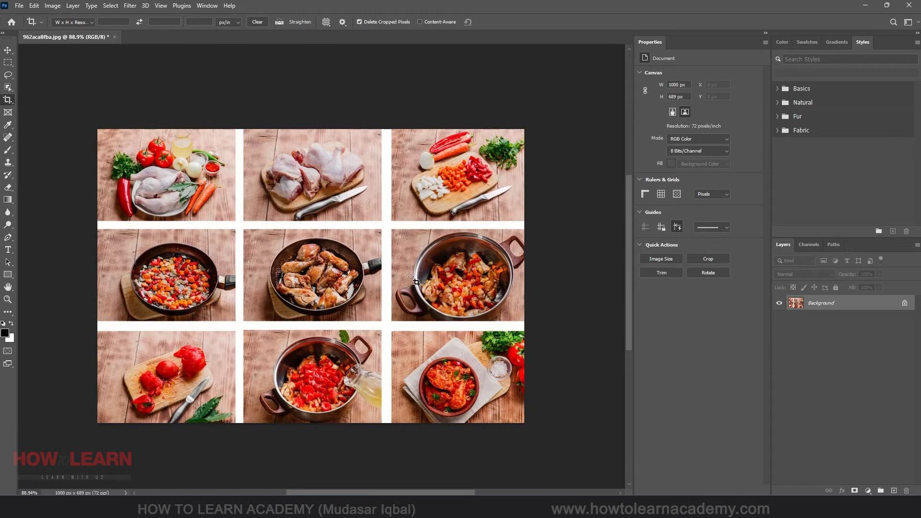
scroll(413, 280, "up", 2)
left_click_drag(187, 183, 433, 365)
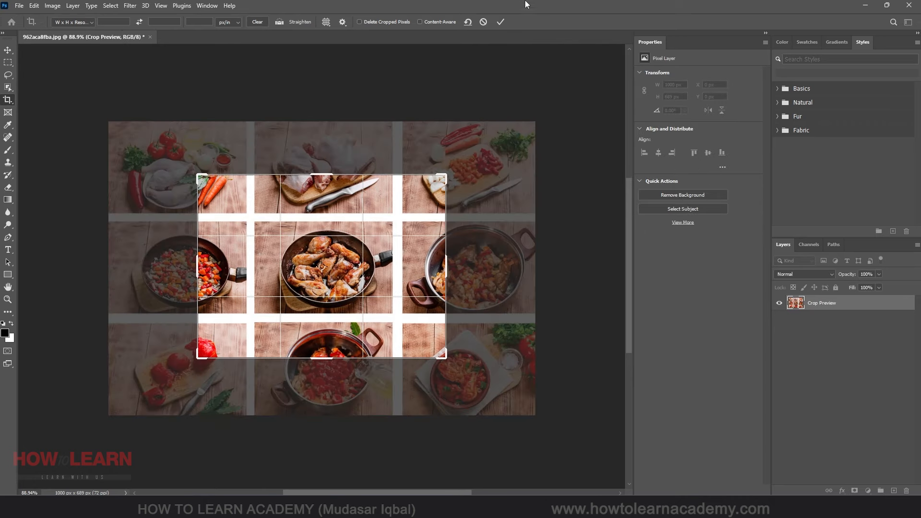
left_click(500, 21)
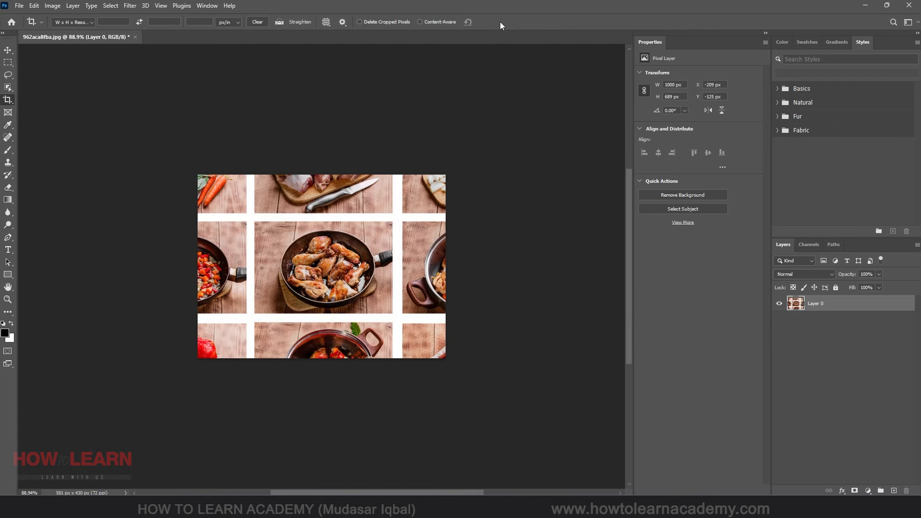
Reopen the crop, reposition the collage so the frame covers the four upper-left photos, and apply it
left_click(332, 212)
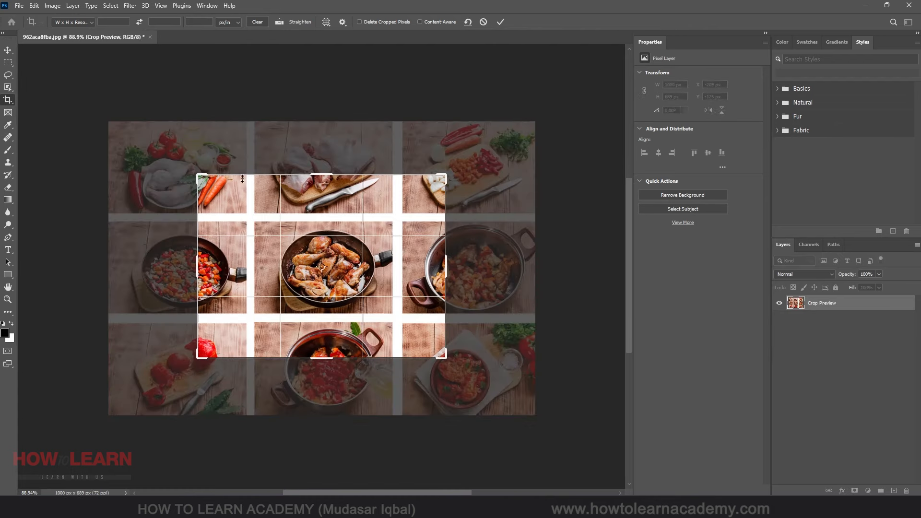
left_click_drag(279, 220, 351, 244)
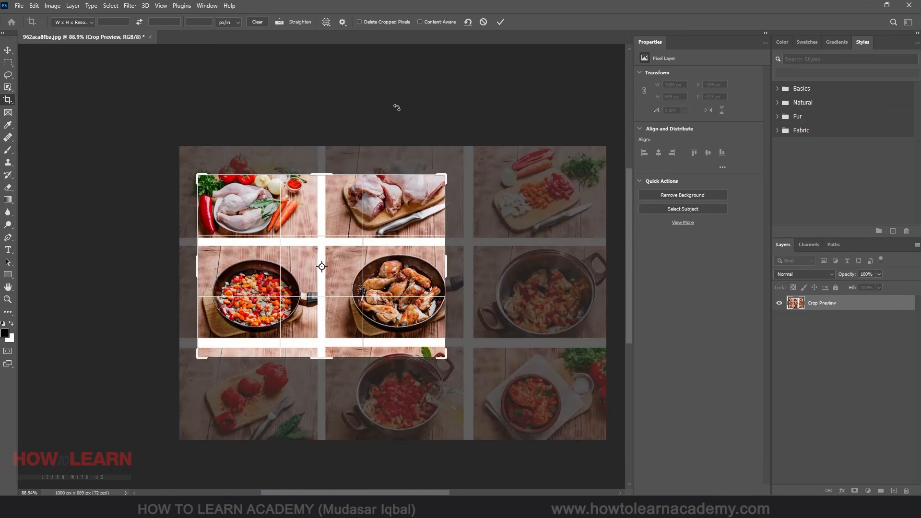
left_click(500, 22)
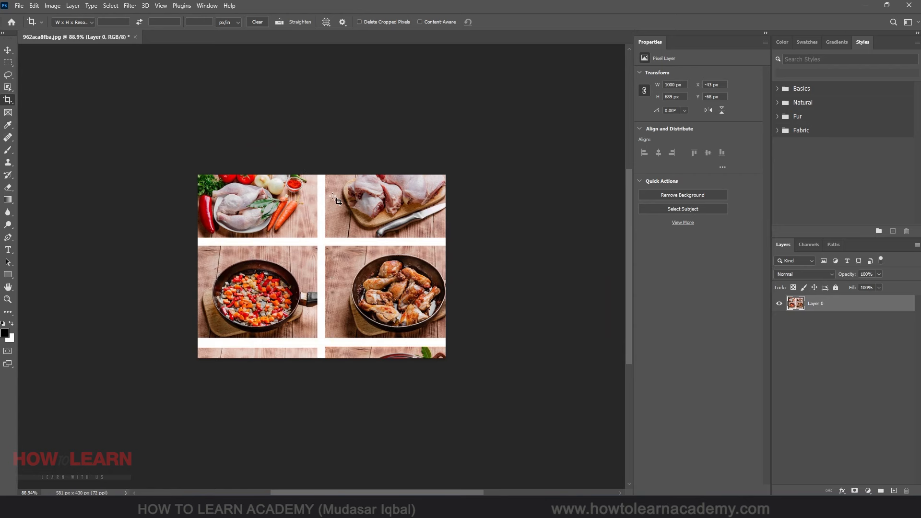
Reopen the crop, reposition the collage to frame the centre photo again, and turn Delete Cropped Pixels on
left_click(289, 206)
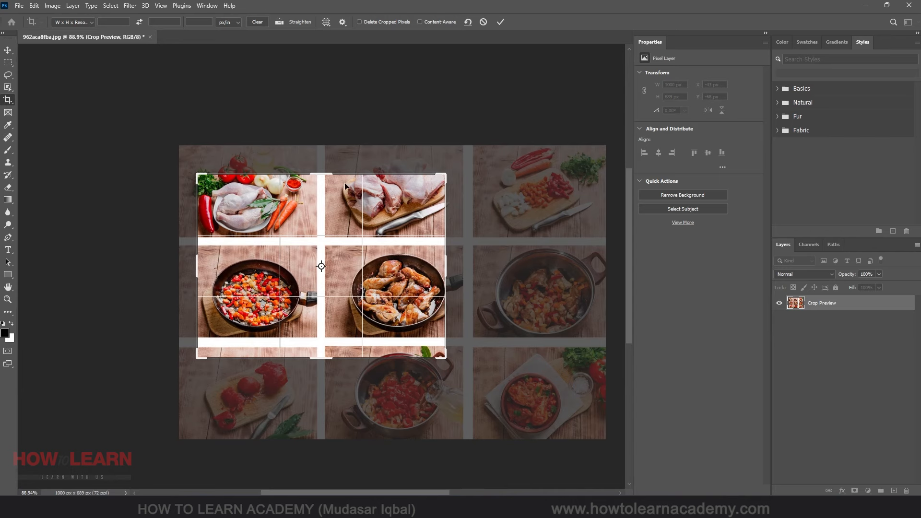
left_click_drag(310, 251, 216, 215)
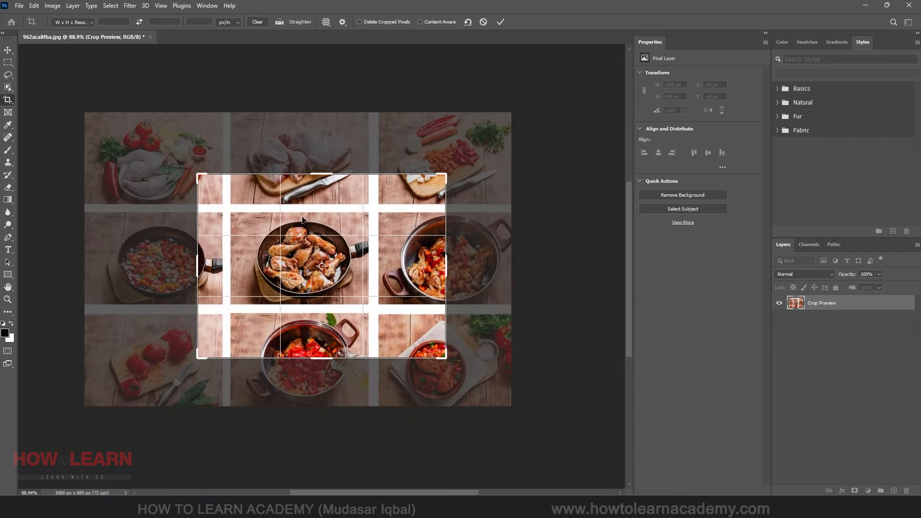
left_click(361, 20)
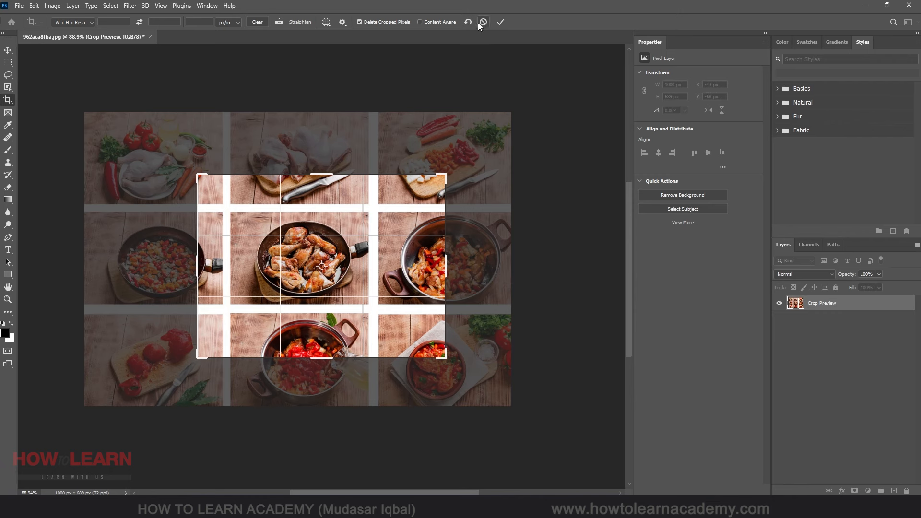
Apply the crop over the four upper-left photos again, and undo the crops back to the full collage
left_click_drag(258, 162, 352, 195)
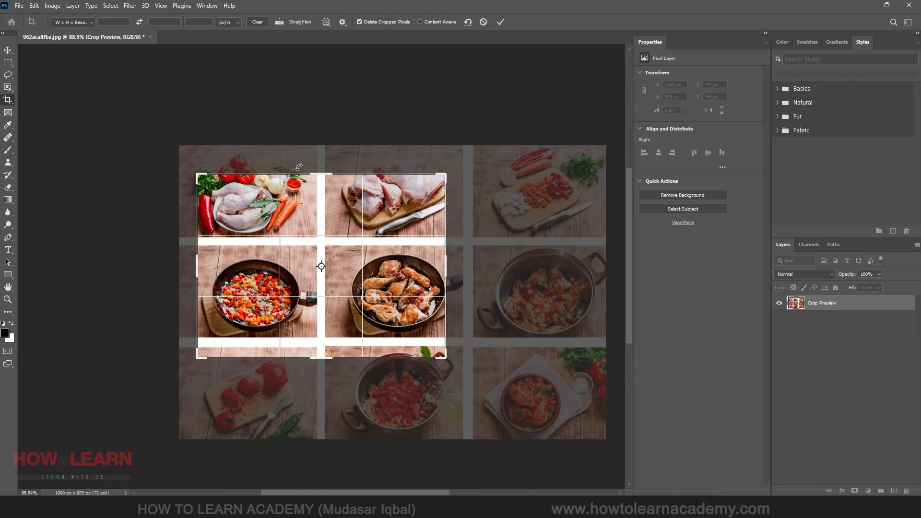
left_click(498, 22)
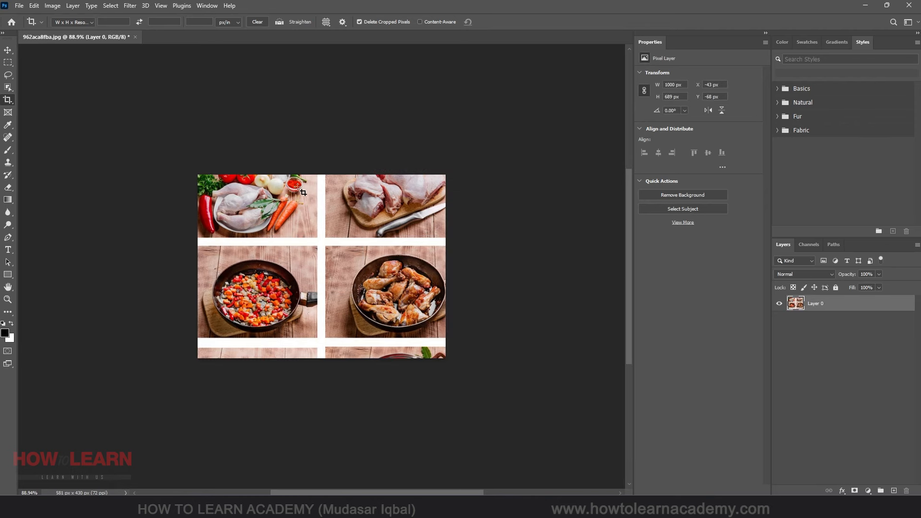
key("ctrl+z")
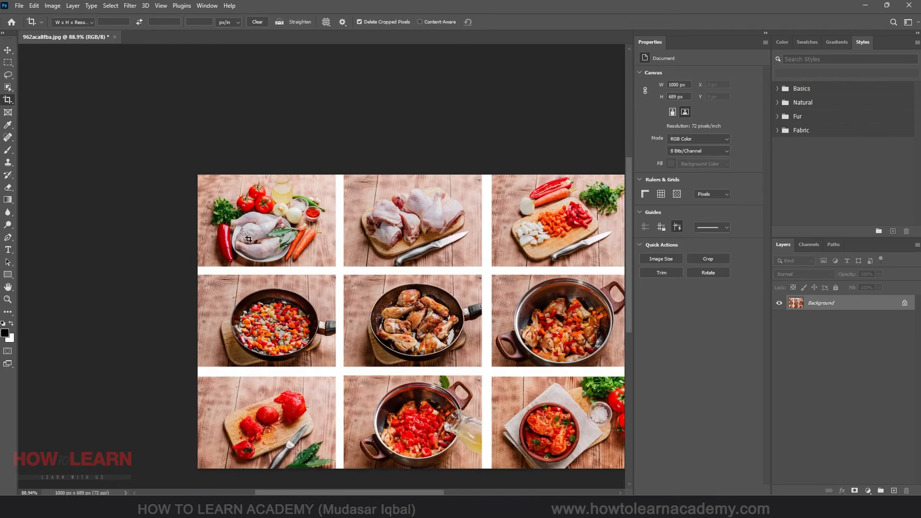
scroll(494, 340, "up", 2)
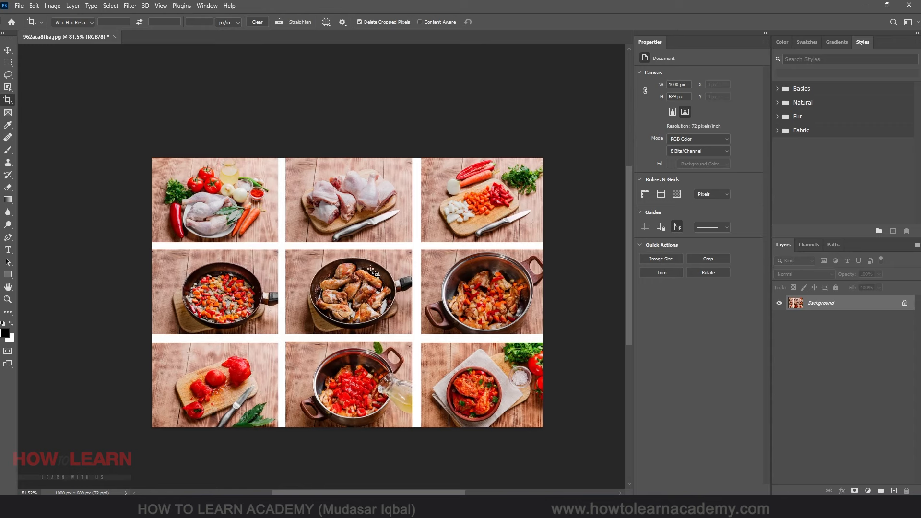
Draw a rectangular marquee selection around the centre photo and crop the collage to it, about 671 x 502 px
left_click(8, 50)
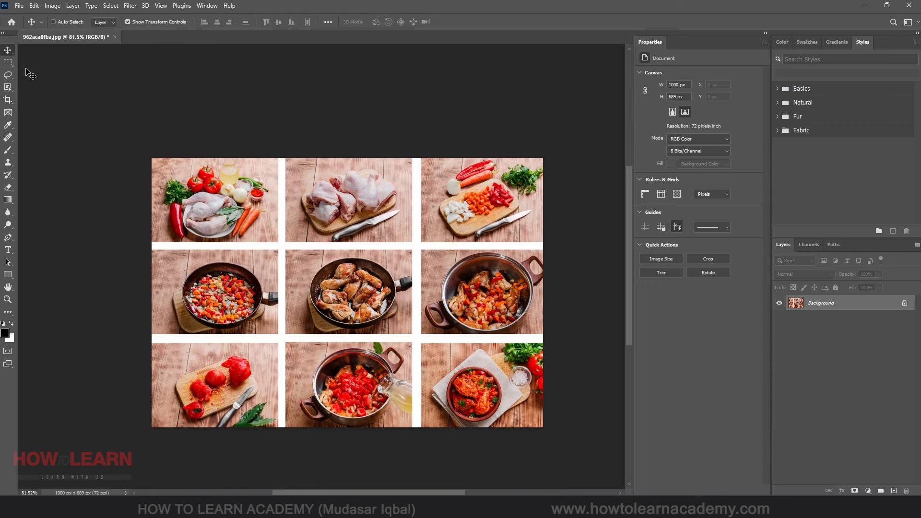
left_click(8, 65)
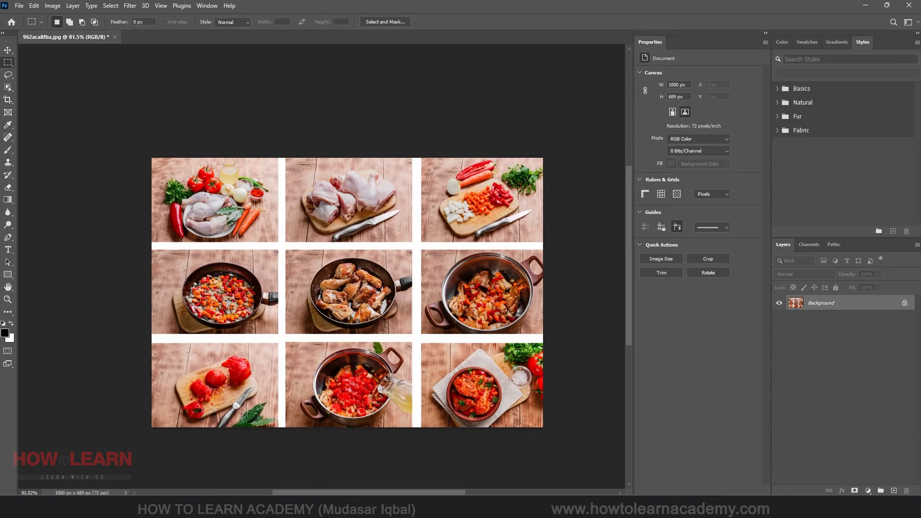
left_click_drag(208, 194, 470, 391)
key("c")
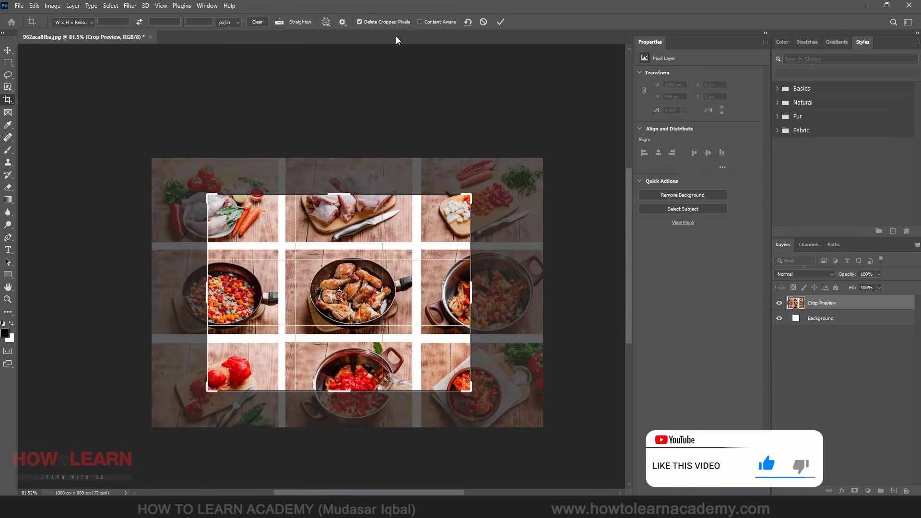
key("Return")
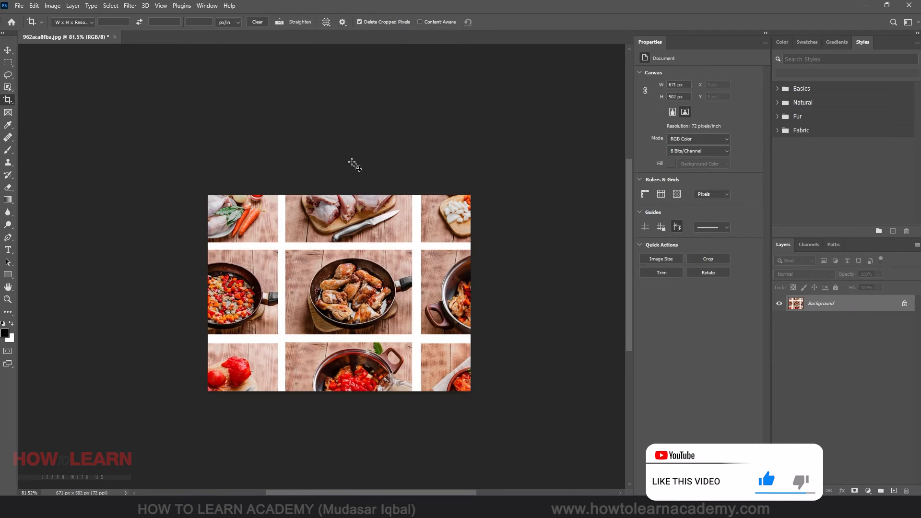
Undo the selection-based crop, clear the marquee selection and fit the whole collage in view
key("ctrl+z")
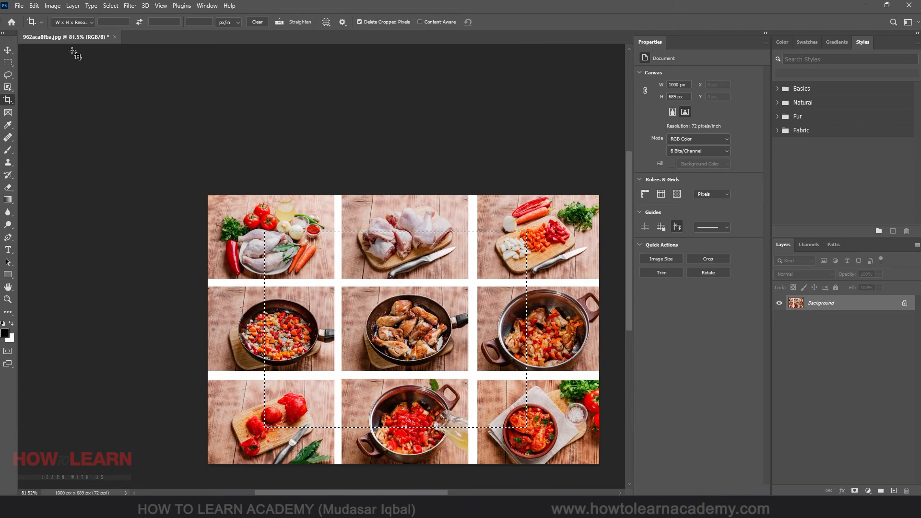
key("ctrl+d")
key("ctrl+0")
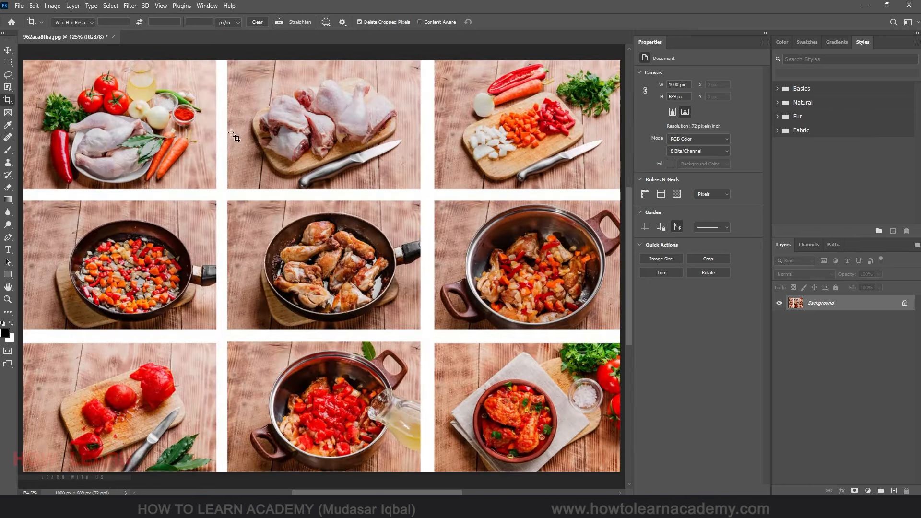
Open the image group-wild-giraffes-african-savannah.jpg from the Images folder
left_click(20, 5)
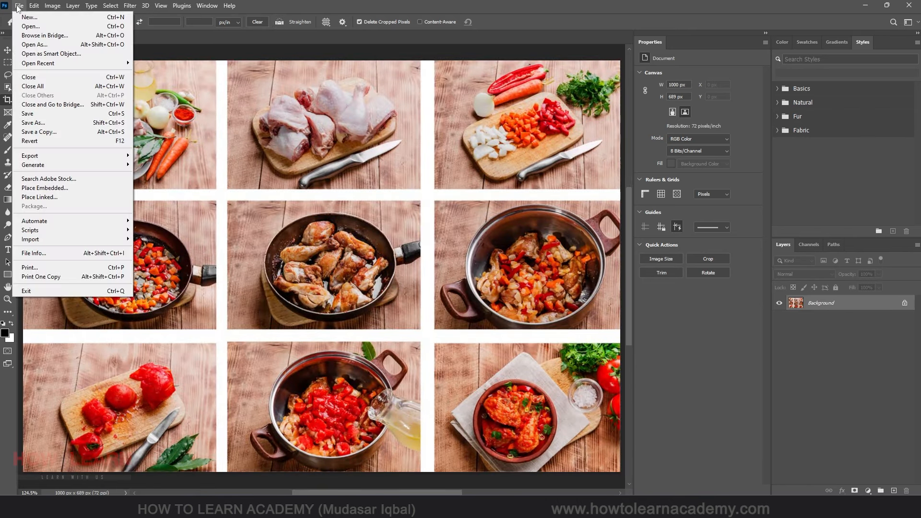
left_click(22, 6)
left_click(21, 6)
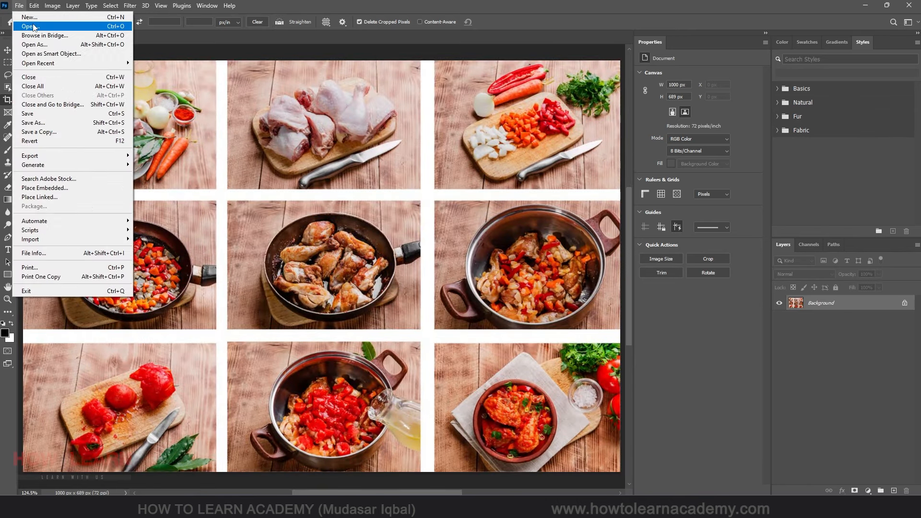
left_click(31, 26)
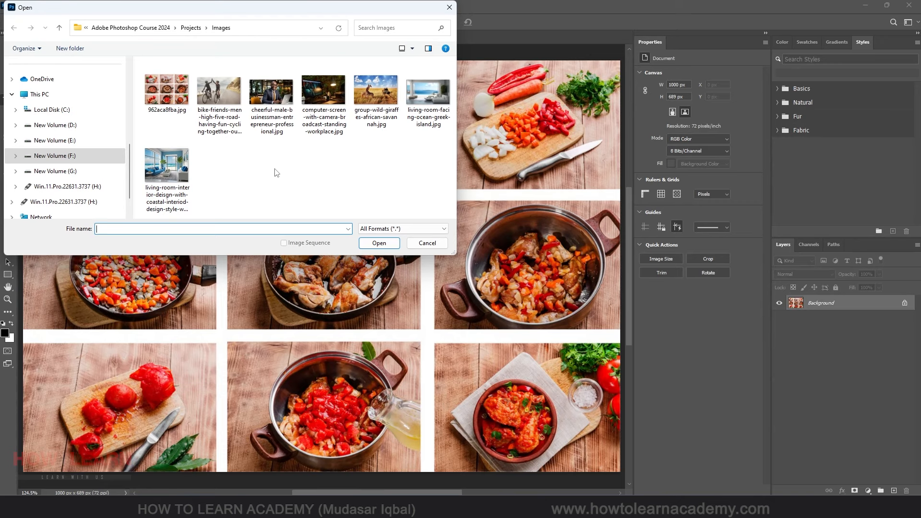
left_click(364, 93)
left_click(379, 242)
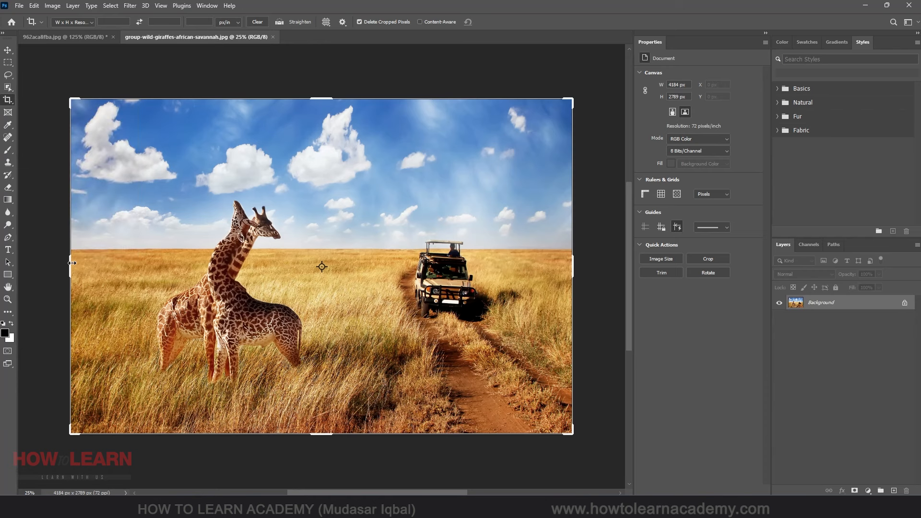
Extend the giraffe photo on its left side to about 5196 x 2789 px without Content-Aware, and undo the crop
scroll(511, 348, "down", 3)
scroll(140, 324, "up", 2)
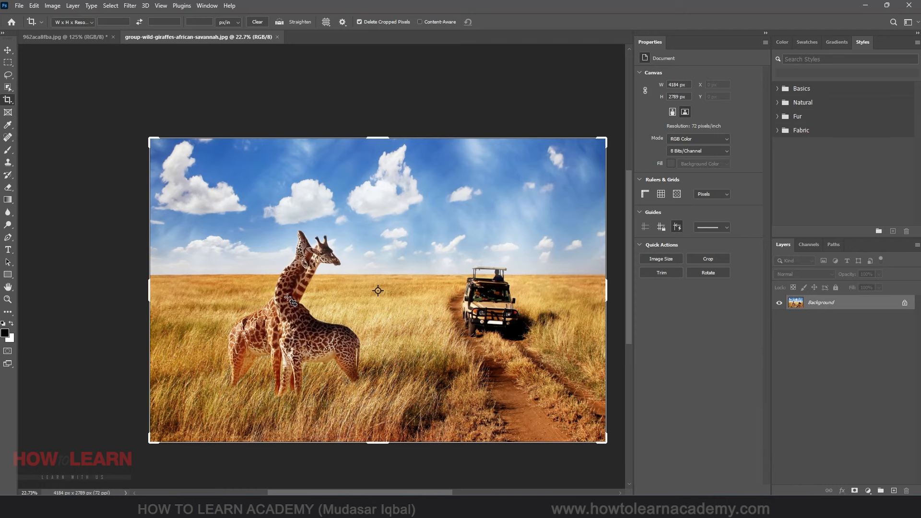
left_click_drag(152, 292, 97, 293)
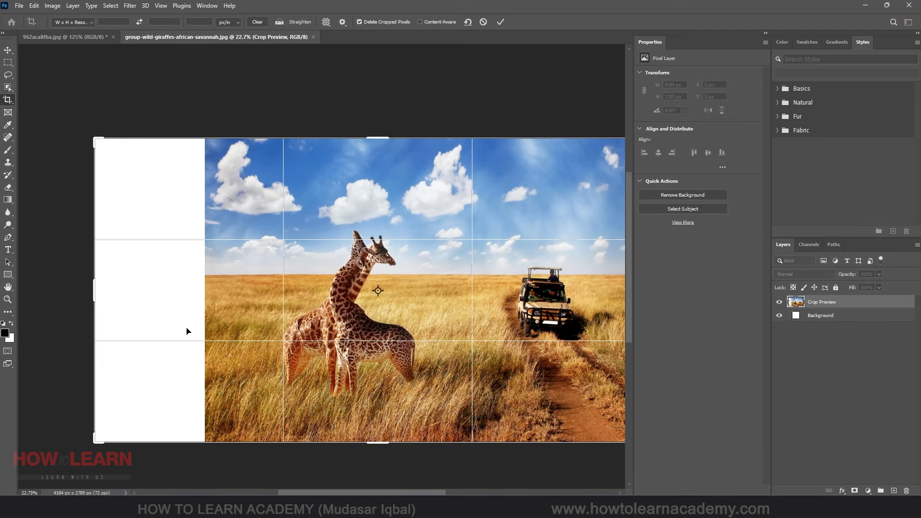
left_click(500, 22)
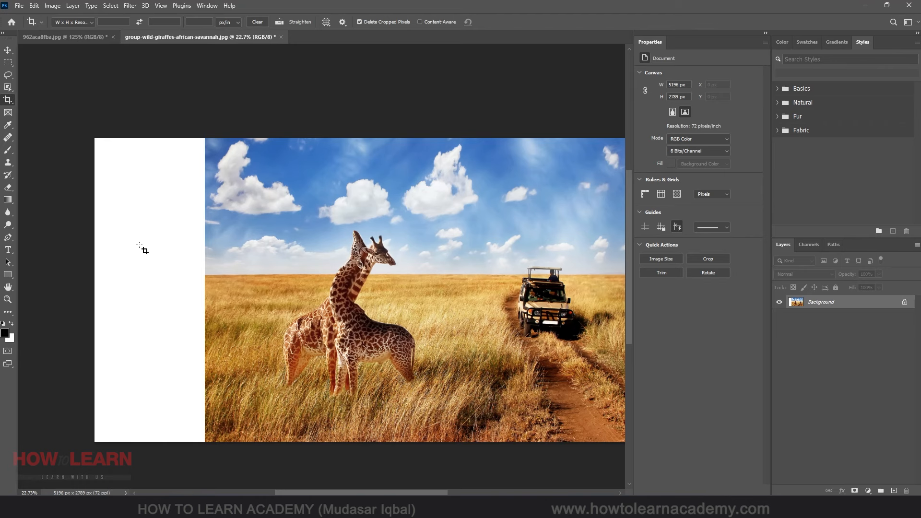
key("ctrl+z")
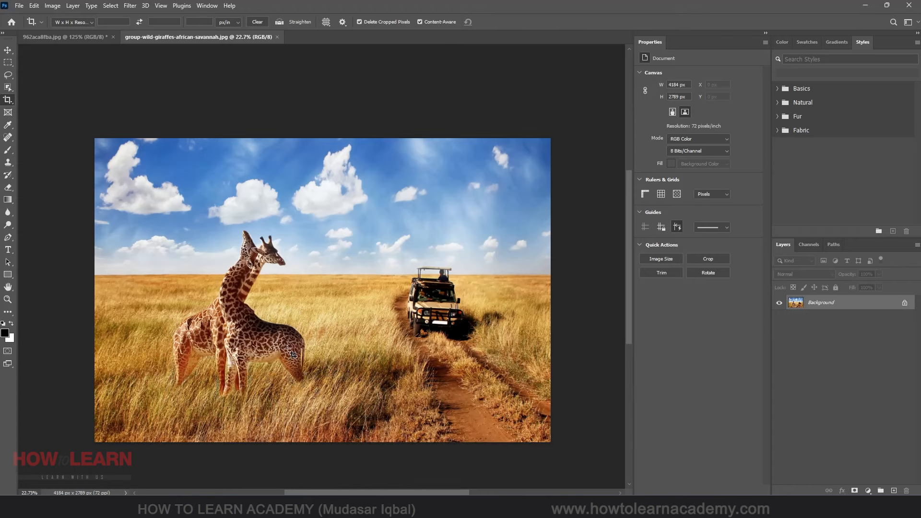
Widen the giraffe photo on both sides to about 5302 x 2789 px with Content-Aware enabled, and undo the crop
left_click(133, 284)
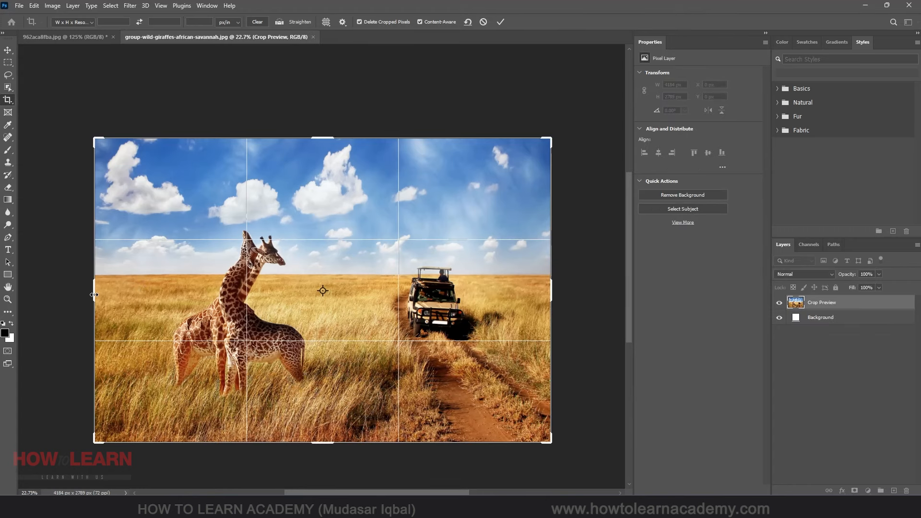
left_click_drag(91, 298, 58, 297)
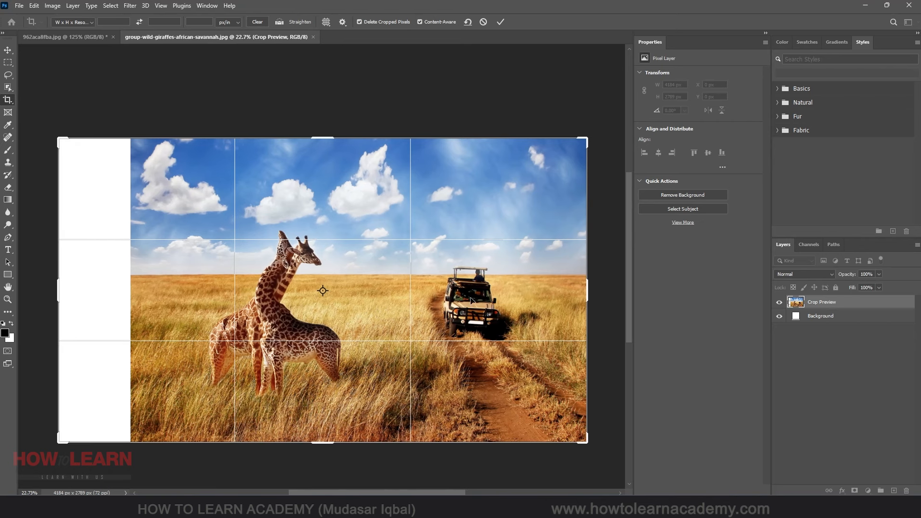
left_click_drag(587, 294, 612, 296)
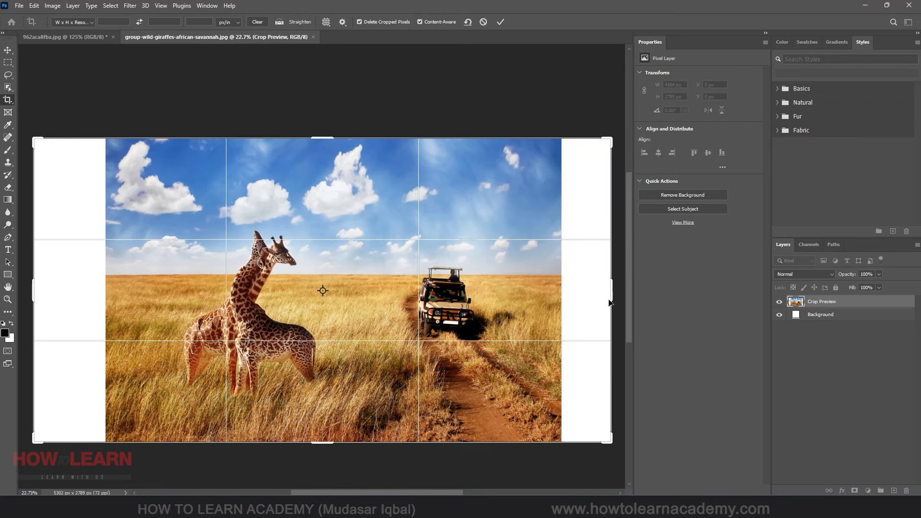
key("Return")
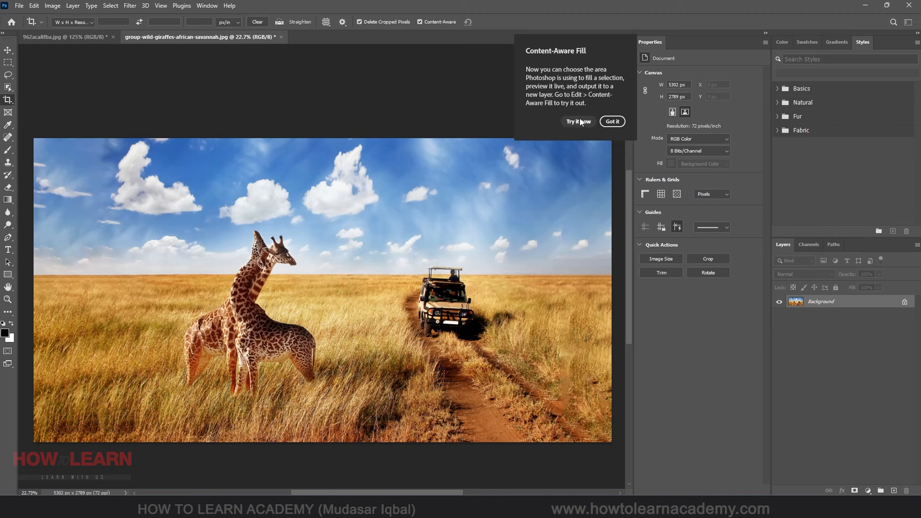
left_click(612, 122)
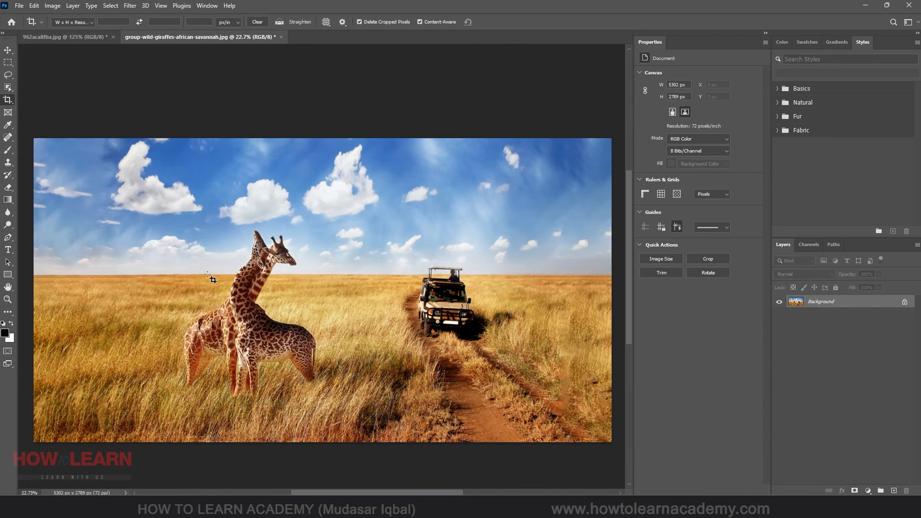
key("ctrl+z")
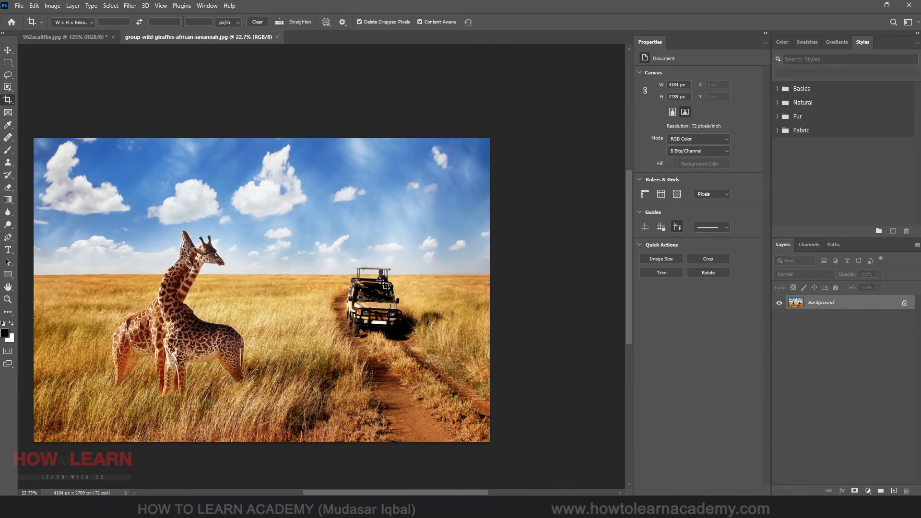
Extend the giraffe photo below the grass to about 4184 x 3185 px with a Content-Aware crop
scroll(445, 290, "down", 3)
scroll(175, 254, "up", 2)
scroll(210, 250, "down", 3)
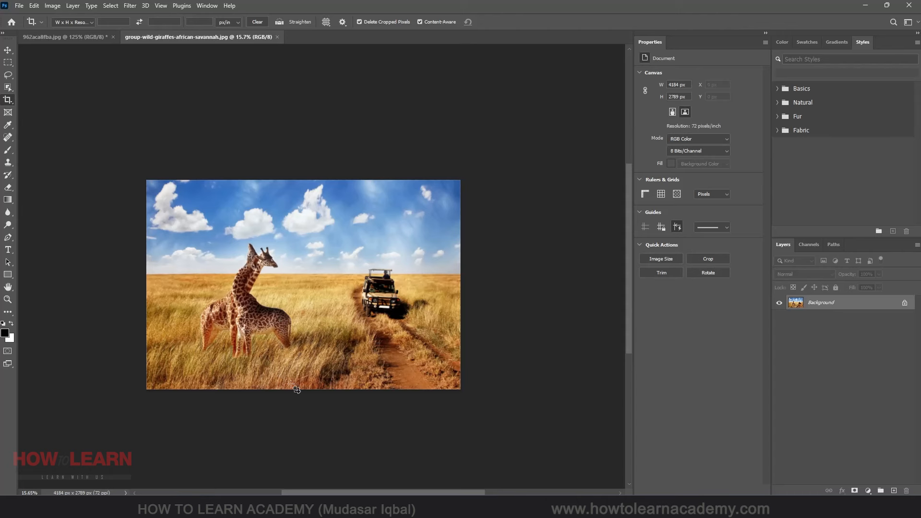
left_click(285, 373)
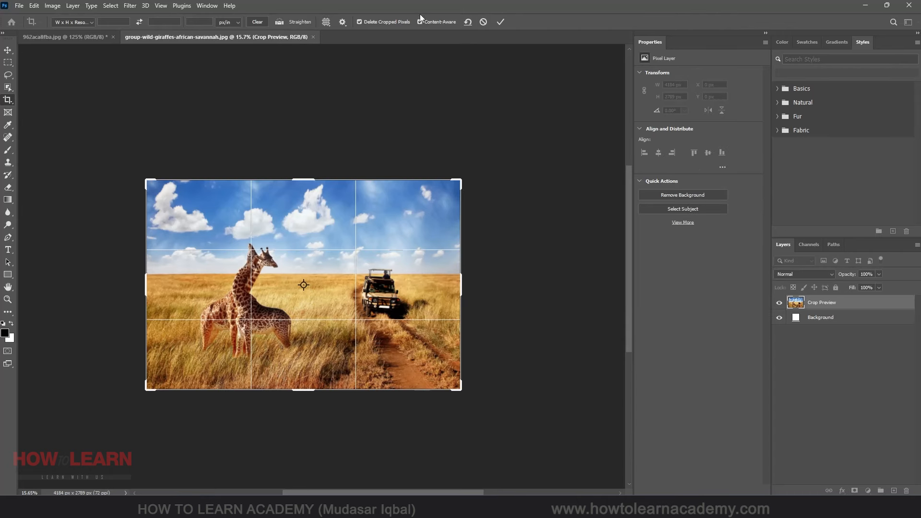
left_click_drag(309, 395, 310, 409)
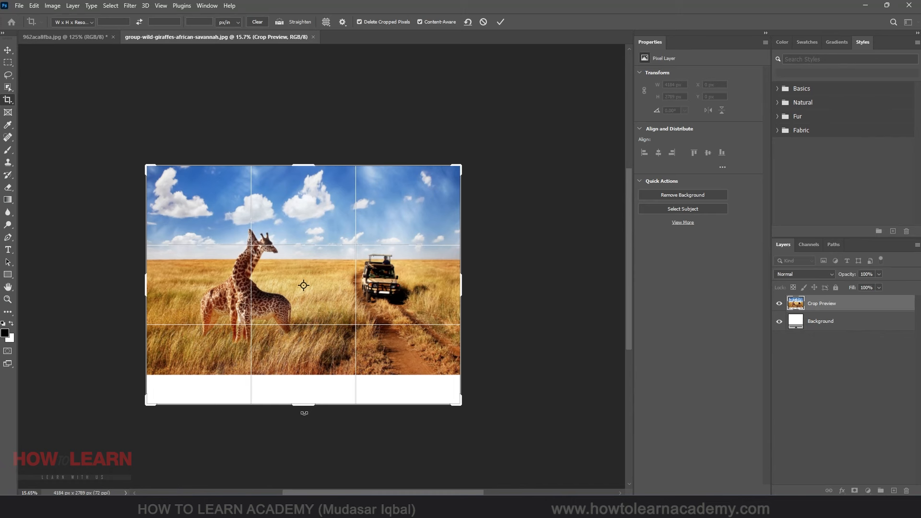
key("Return")
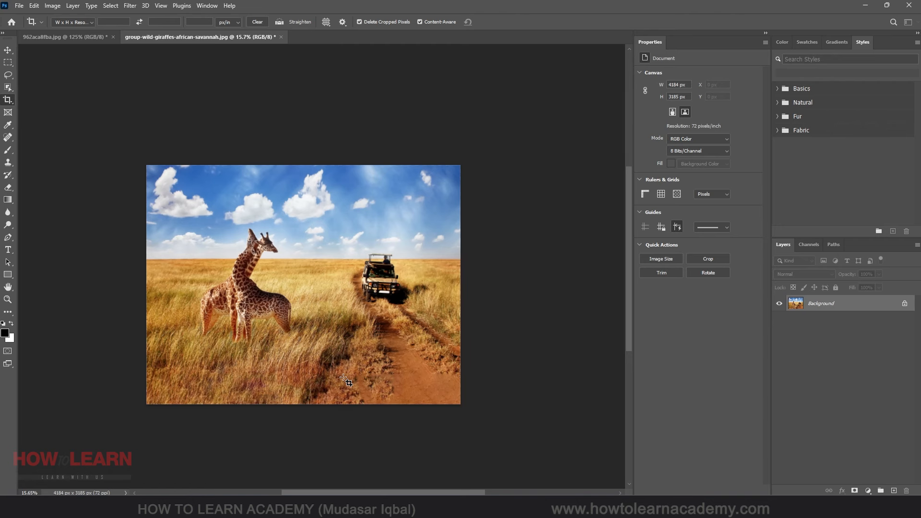
Extend the sky above to reach about 4184 x 3798 px with Content-Aware, and undo both vertical extensions
left_click(308, 200)
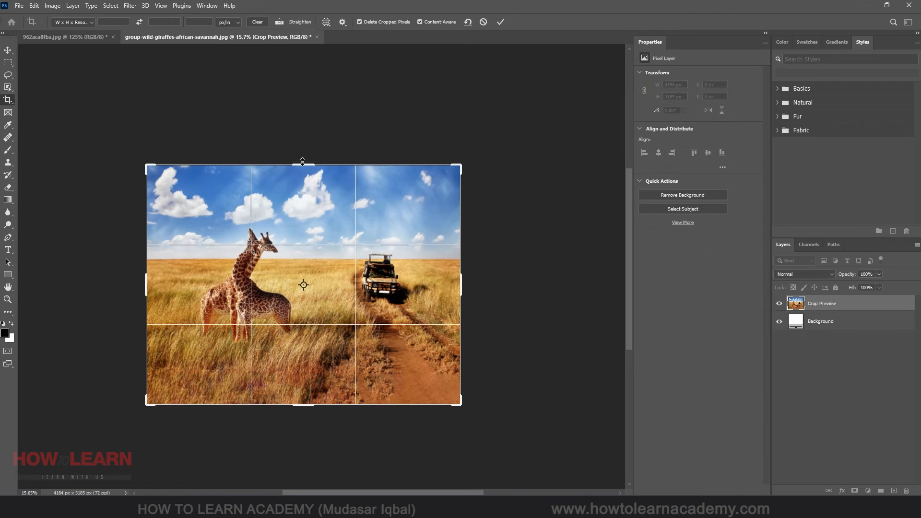
left_click_drag(302, 160, 304, 138)
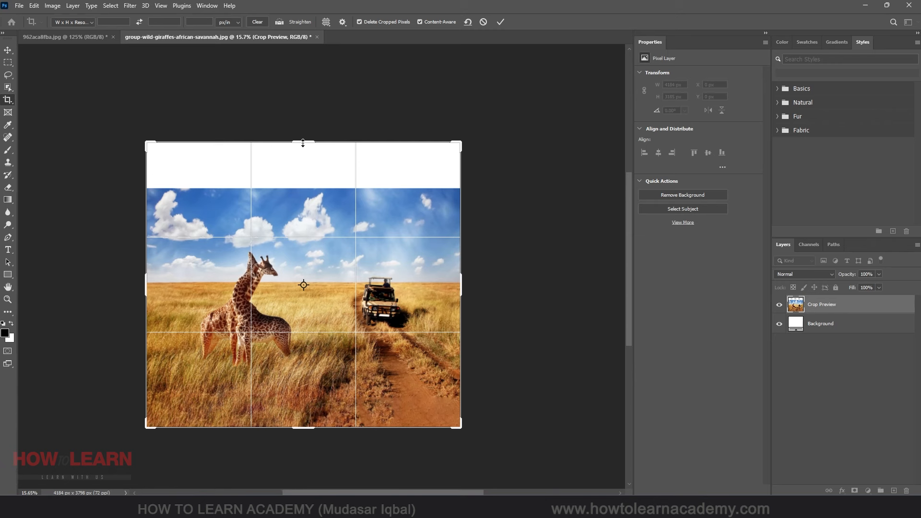
key("Return")
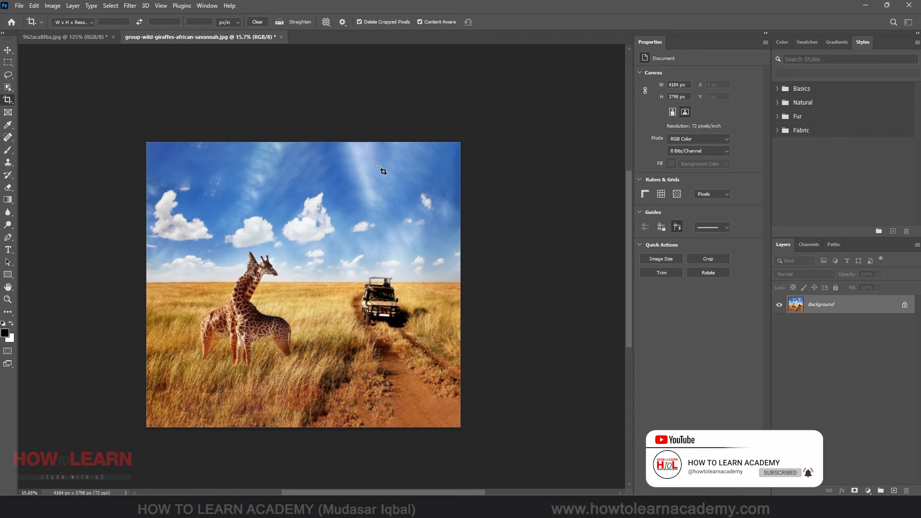
key("ctrl+z")
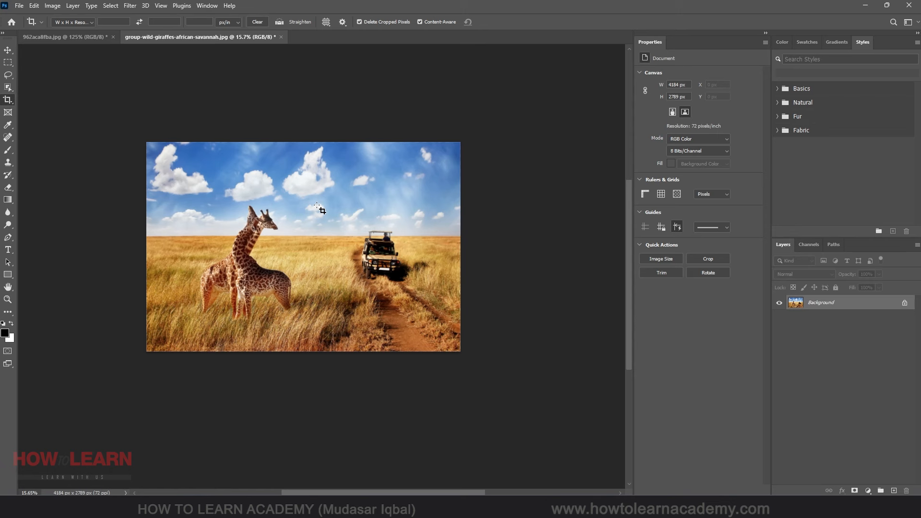
Look over the crop presets, and compare the document dimensions of the food collage and the giraffe photo
left_click(80, 23)
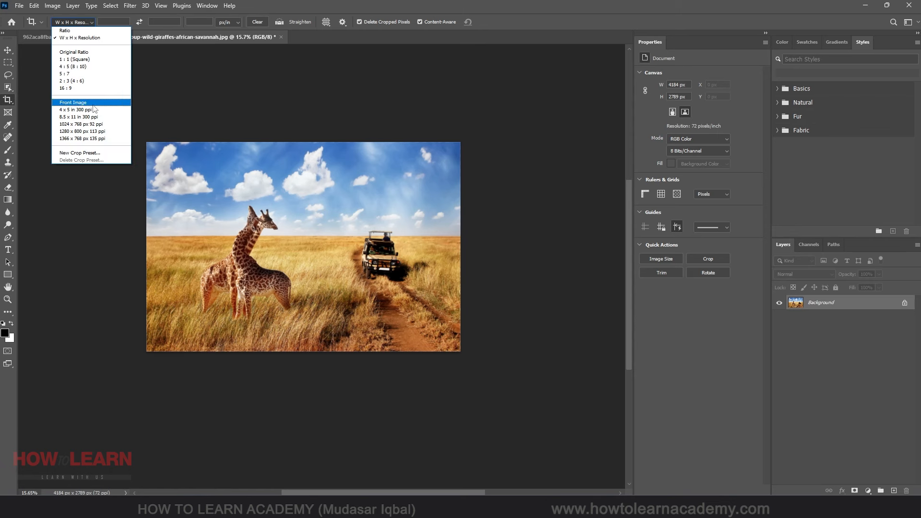
left_click(453, 9)
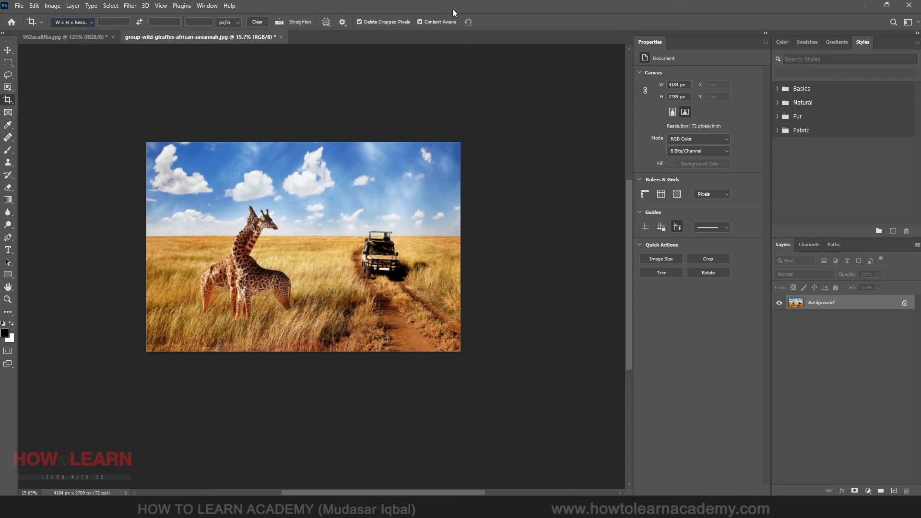
key("ctrl+Tab")
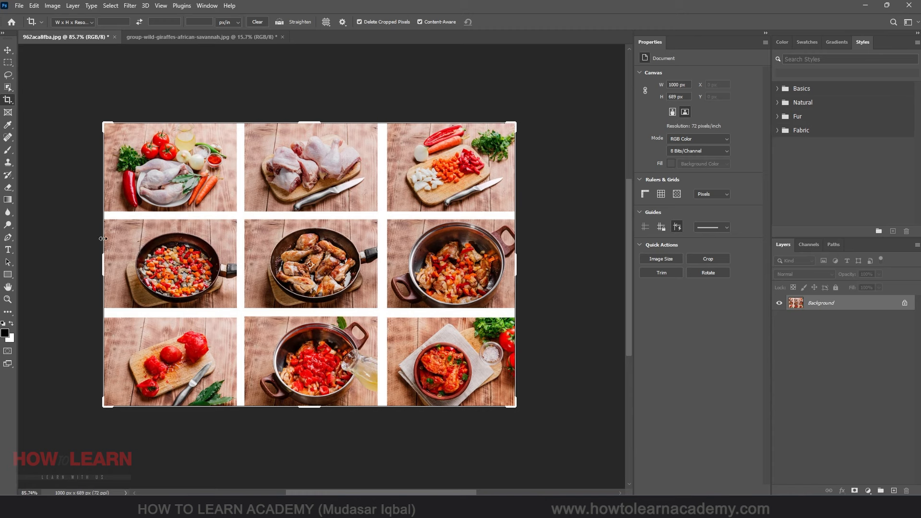
left_click(191, 36)
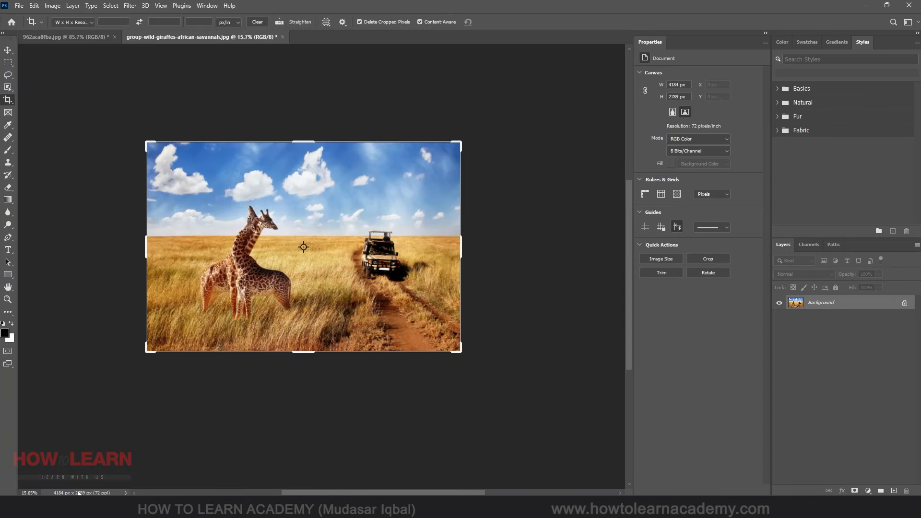
Load the food collage's 1000 x 689 px size and 72 px/in resolution into the crop settings with the Front Image preset
left_click(79, 40)
left_click(66, 24)
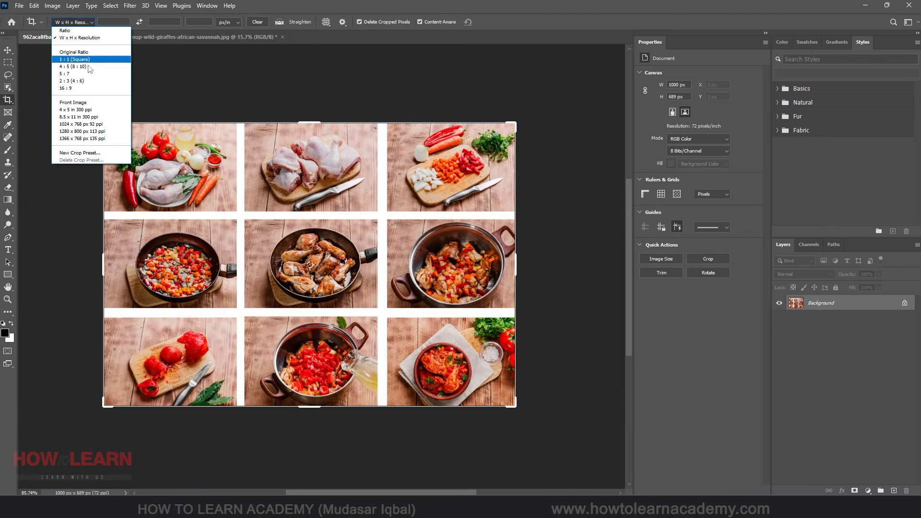
left_click(91, 102)
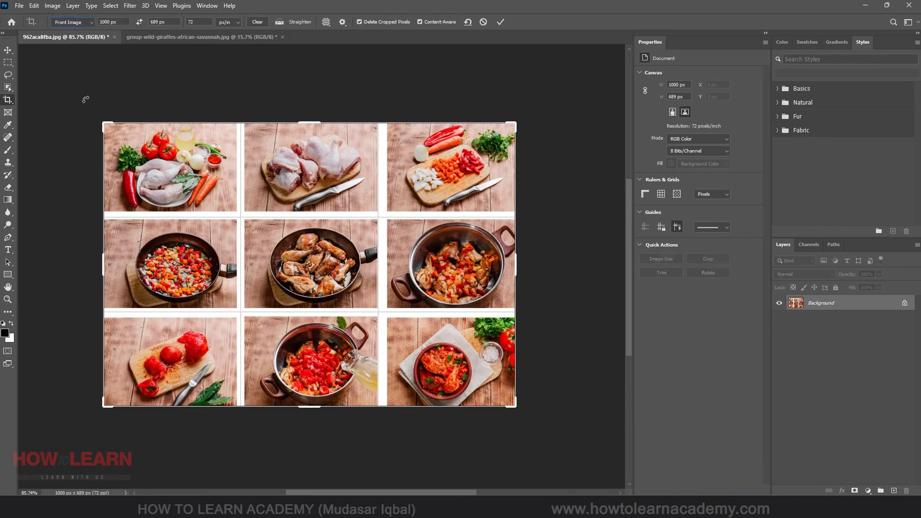
Crop the giraffe photo to the collage's 1000 x 689 px at 72 px/in, and undo the crop
left_click(200, 35)
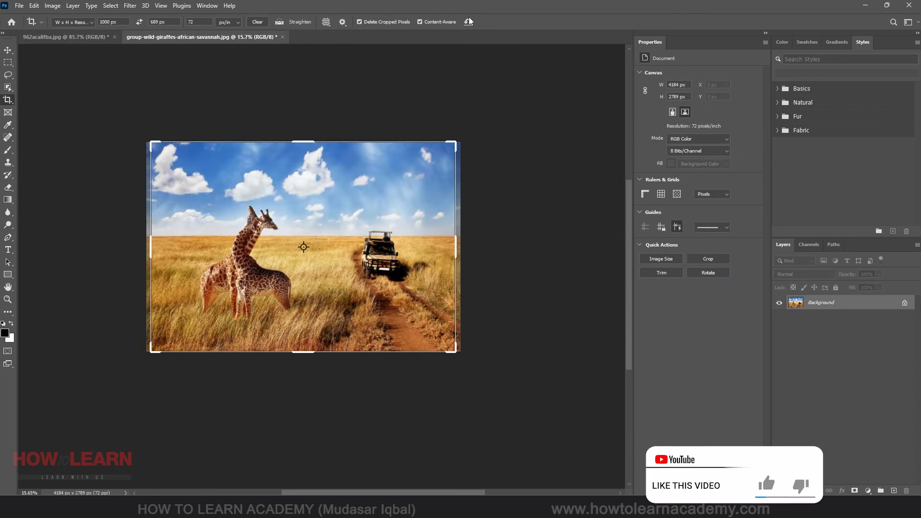
left_click(532, 71)
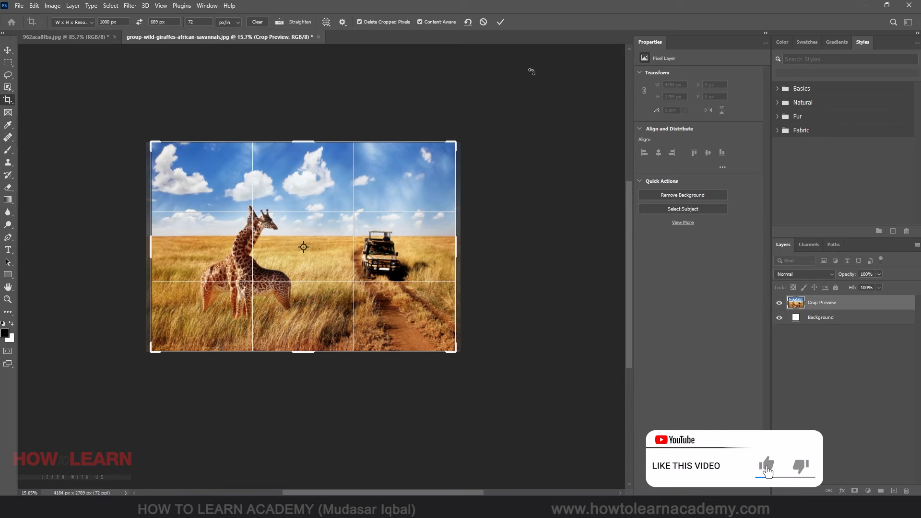
key("Return")
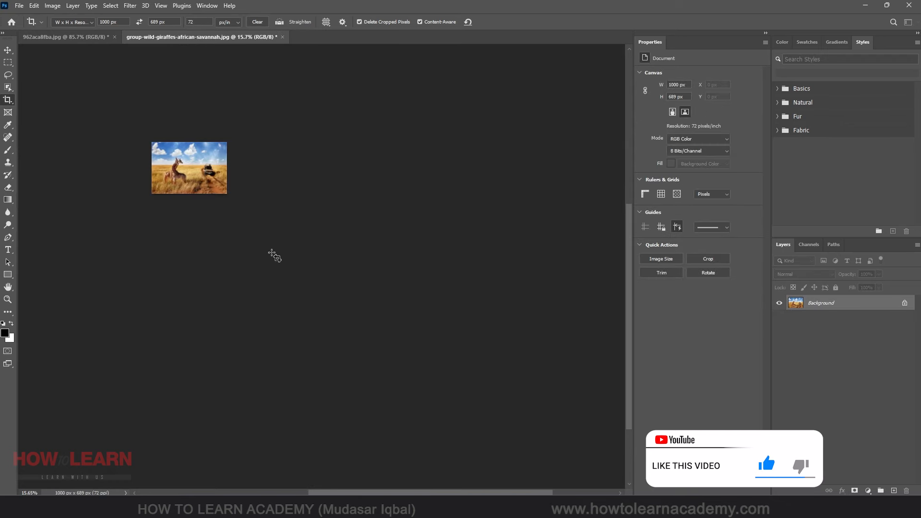
key("ctrl")
key("ctrl+0")
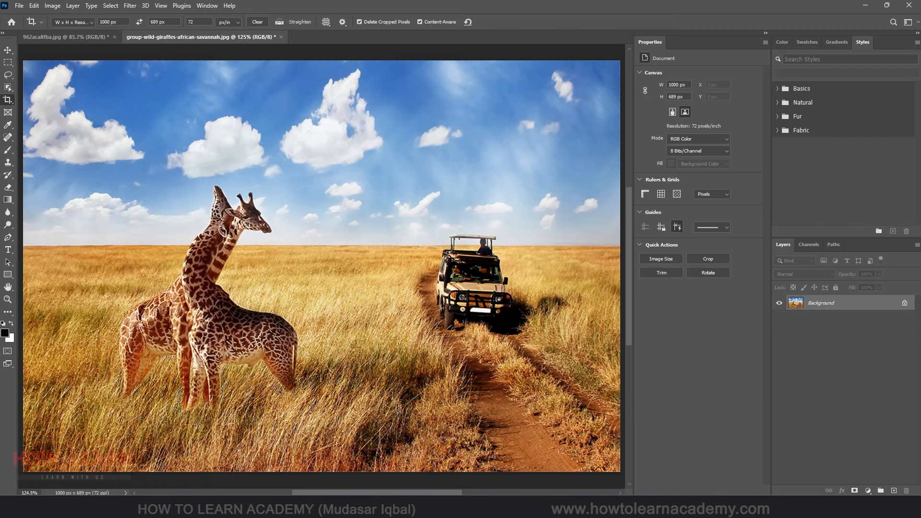
key("ctrl+z")
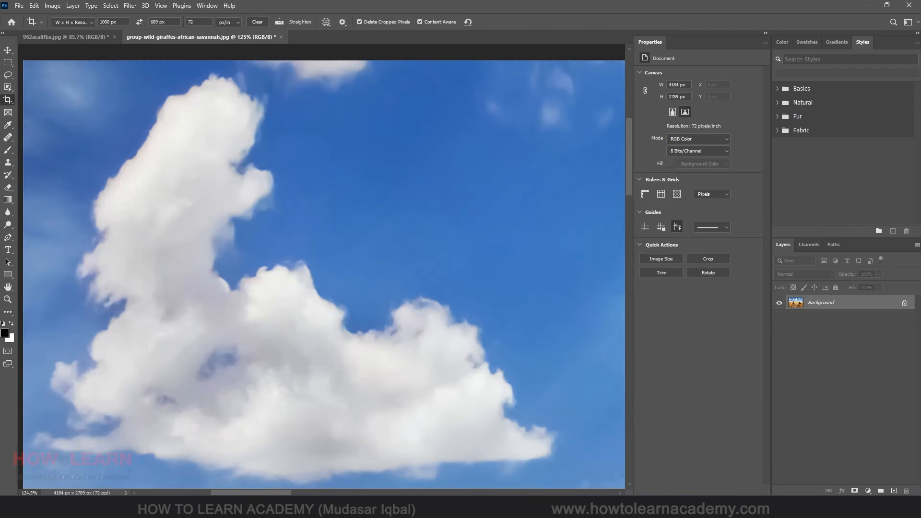
Return to the food collage and apply the Front Image crop preset to it again
left_click(56, 35)
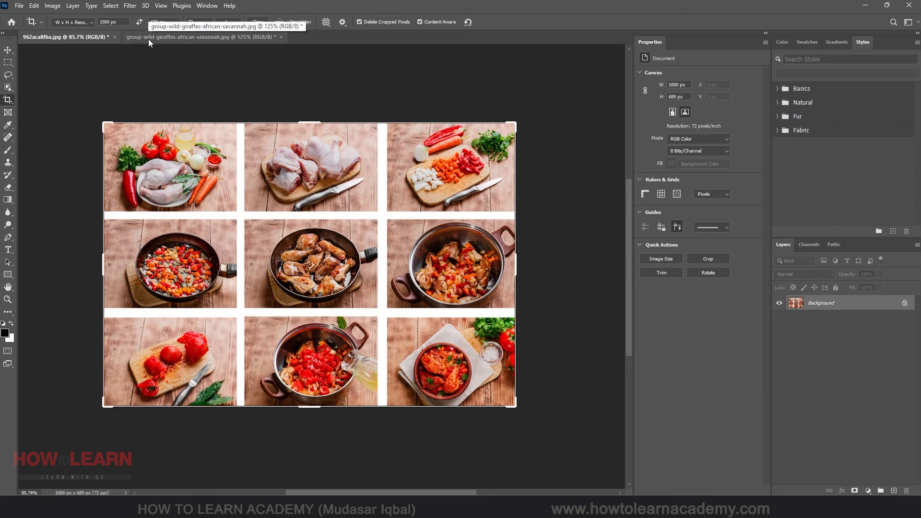
left_click(73, 22)
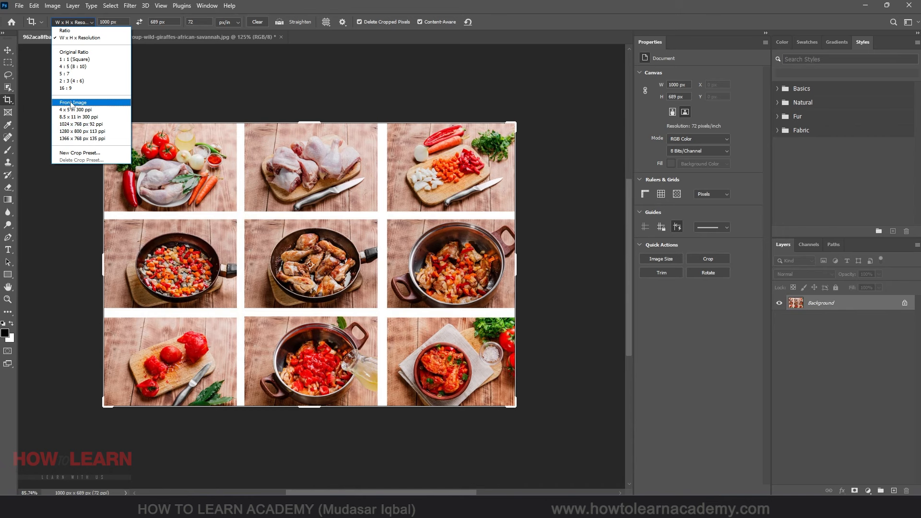
left_click(71, 103)
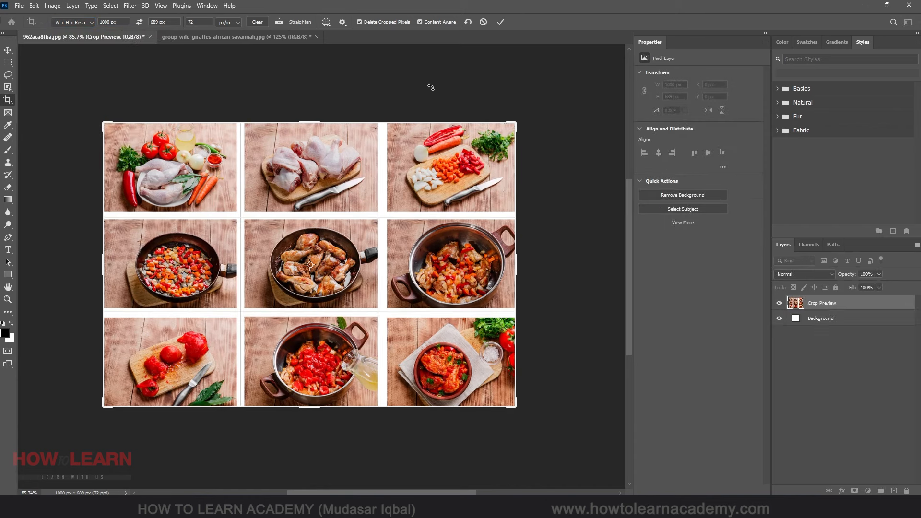
Switch between the two images and view the 1000 x 689 px crop frame on the whole giraffe photo
left_click(227, 41)
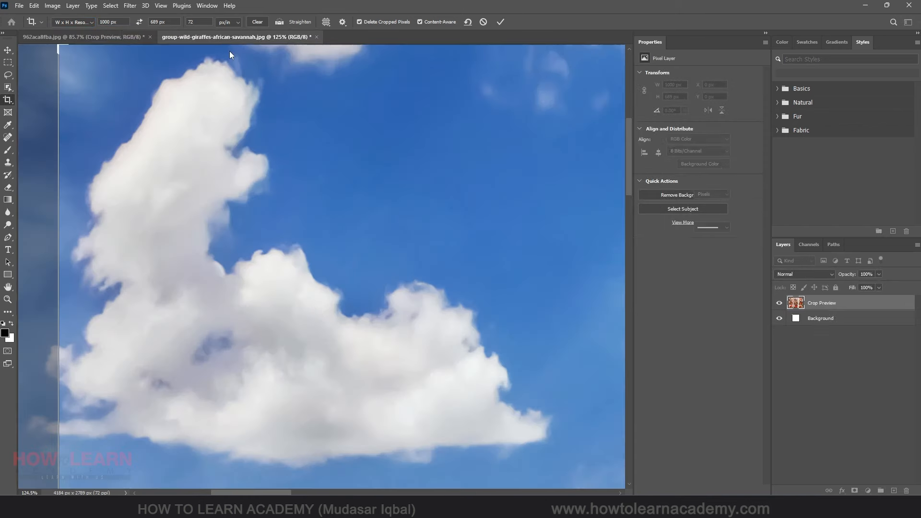
left_click(71, 37)
left_click(163, 39)
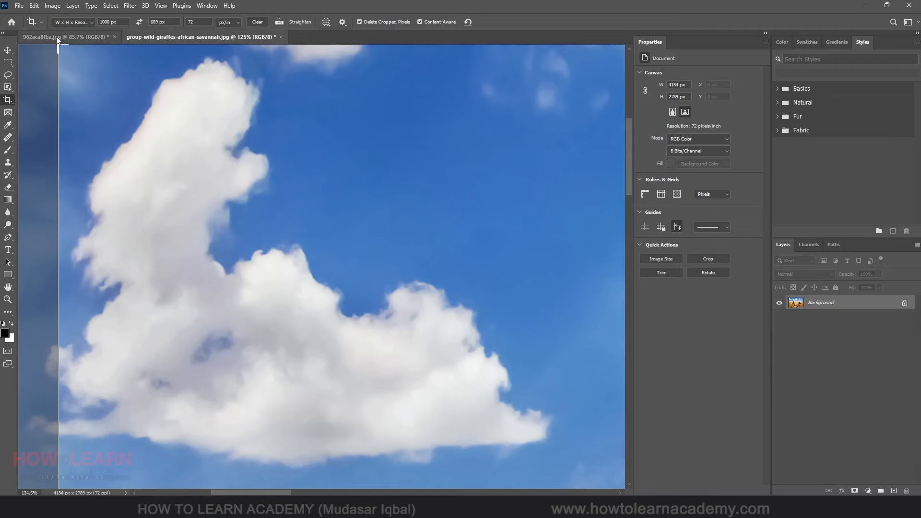
left_click(57, 38)
left_click(175, 41)
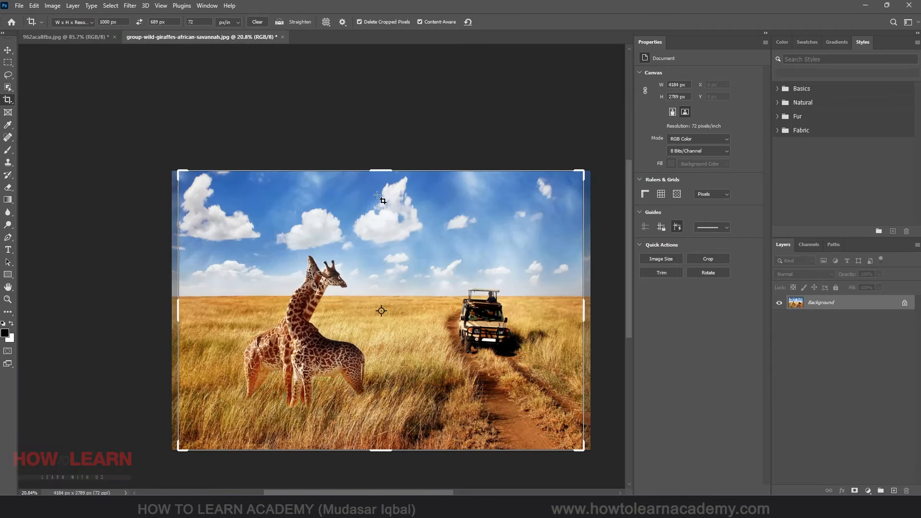
Dismiss the crop frame on the giraffe photo and load its 4184 x 2789 px size at 72 px/in with the Front Image preset
left_click(66, 39)
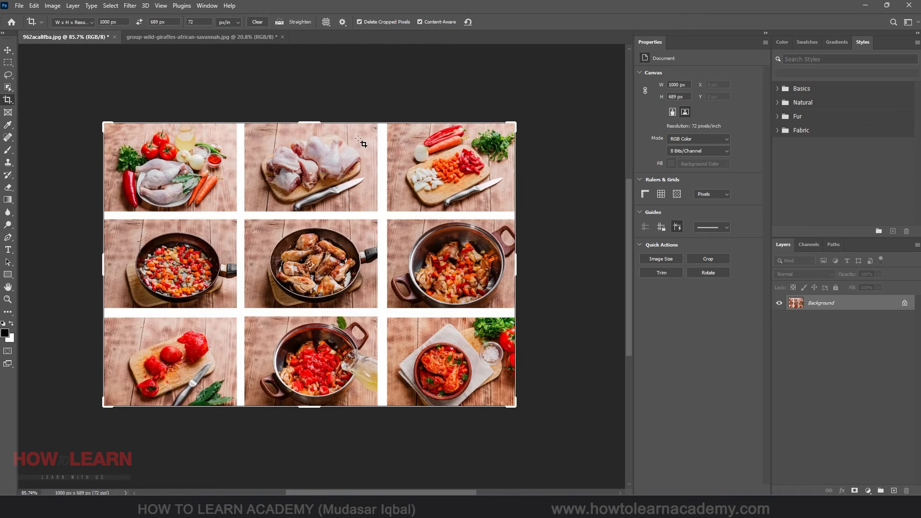
left_click(172, 37)
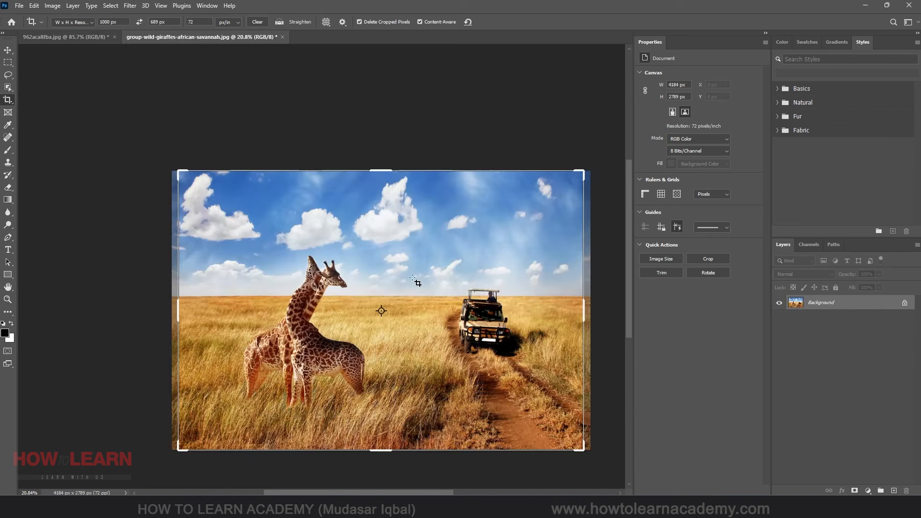
key("Escape")
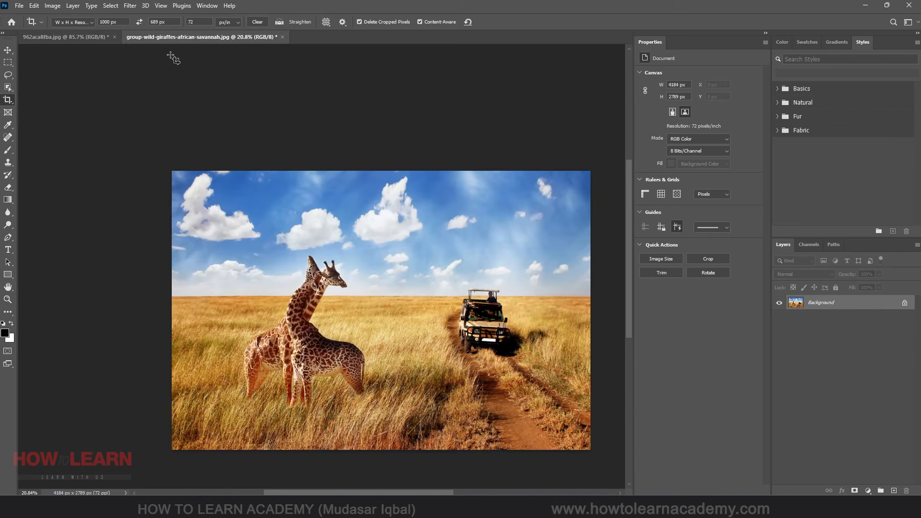
left_click(81, 22)
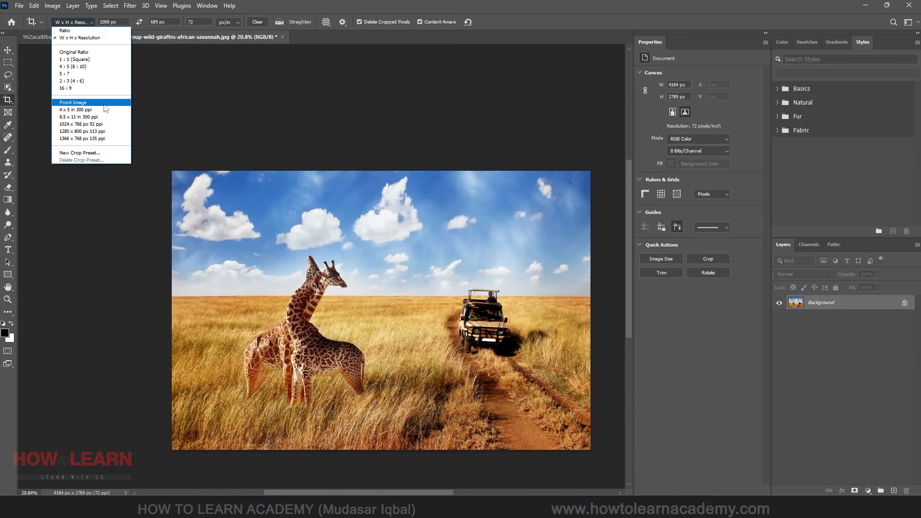
left_click(104, 107)
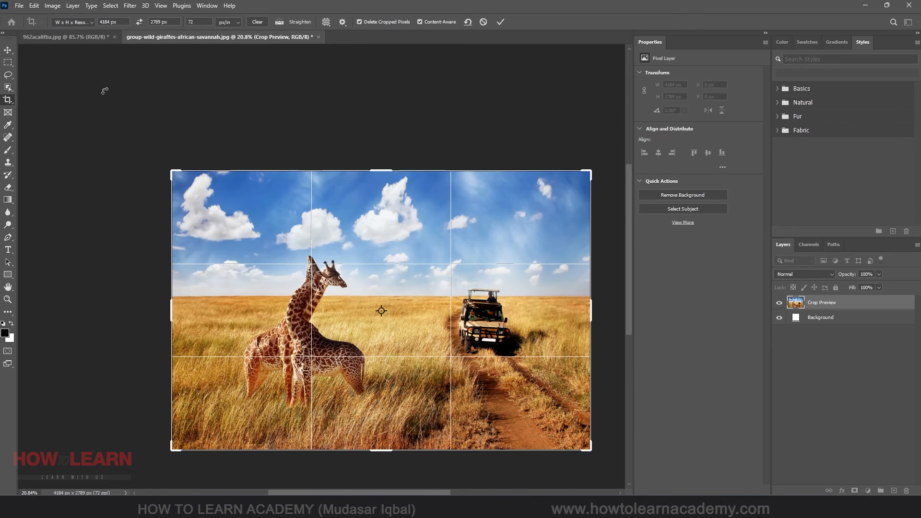
Crop the food collage to the giraffe photo's 4184 x 2789 px size at 72 px/in
left_click(66, 37)
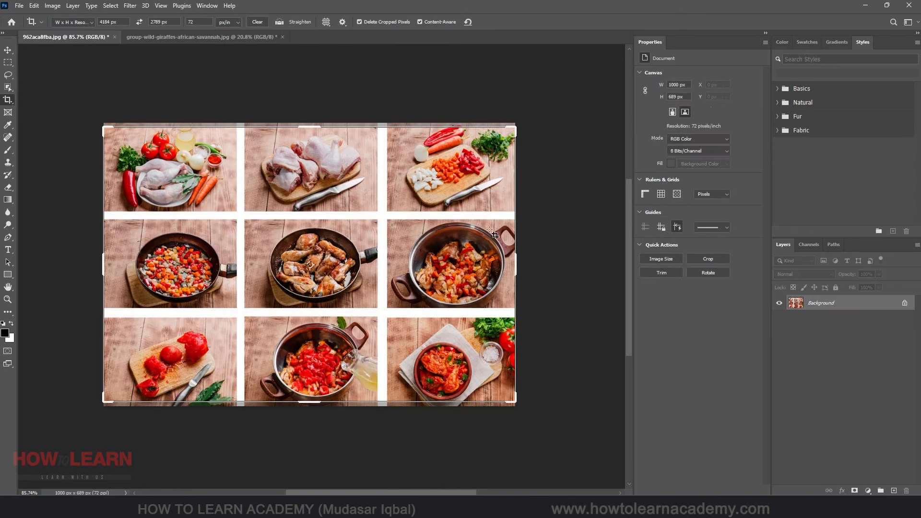
key("Return")
key("Return")
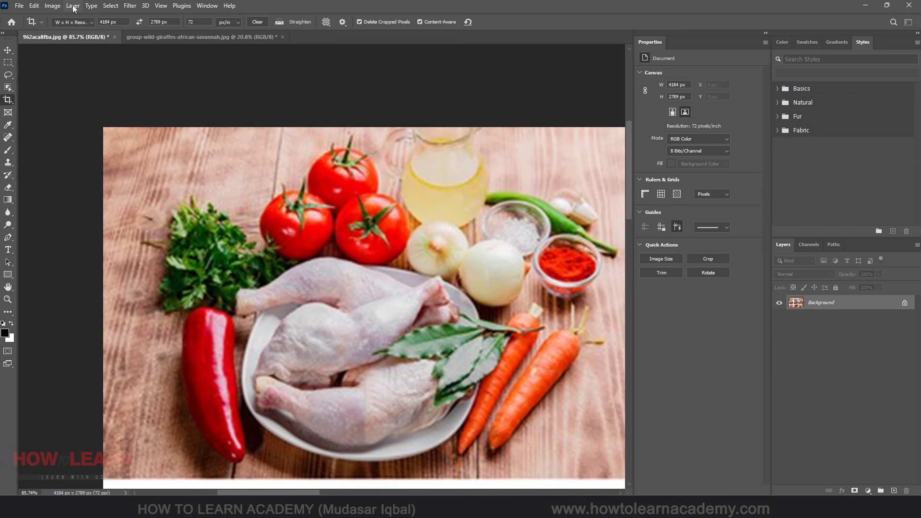
Open the Image Size settings for the food collage and change the width and height units to pixels
left_click(57, 6)
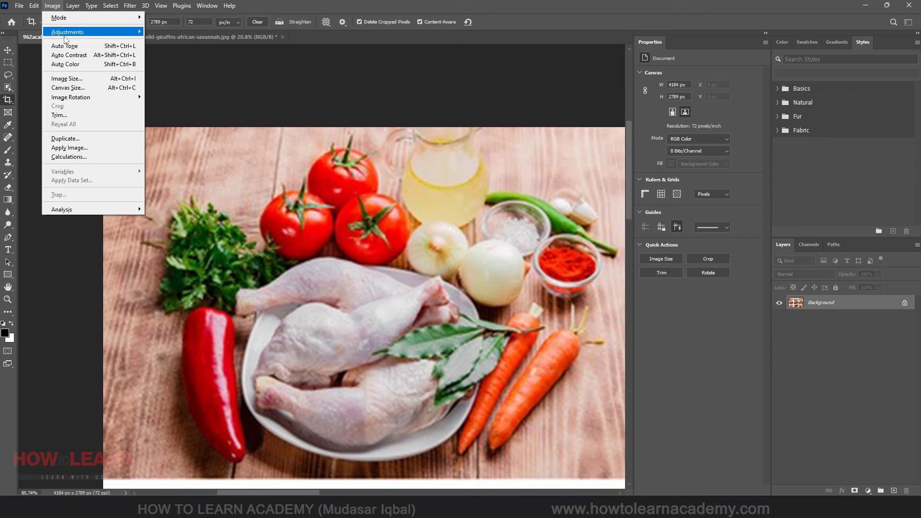
left_click(110, 81)
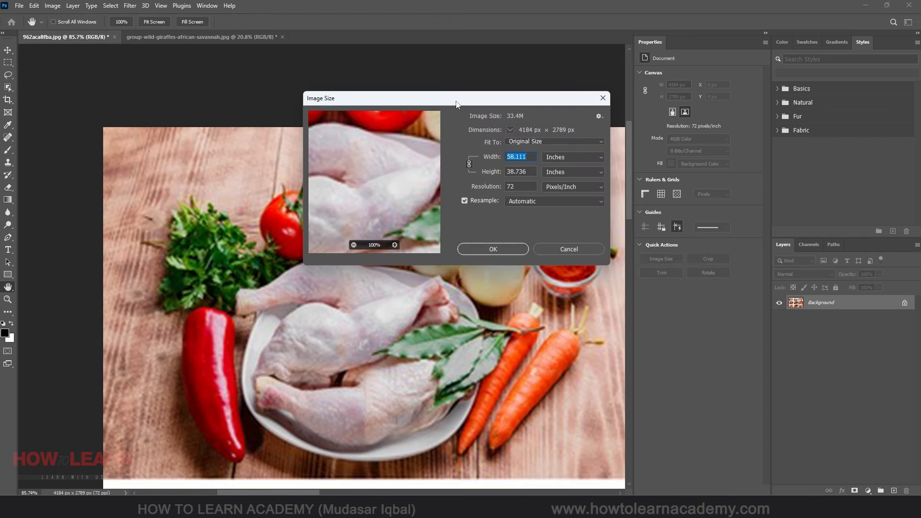
left_click_drag(453, 100, 333, 115)
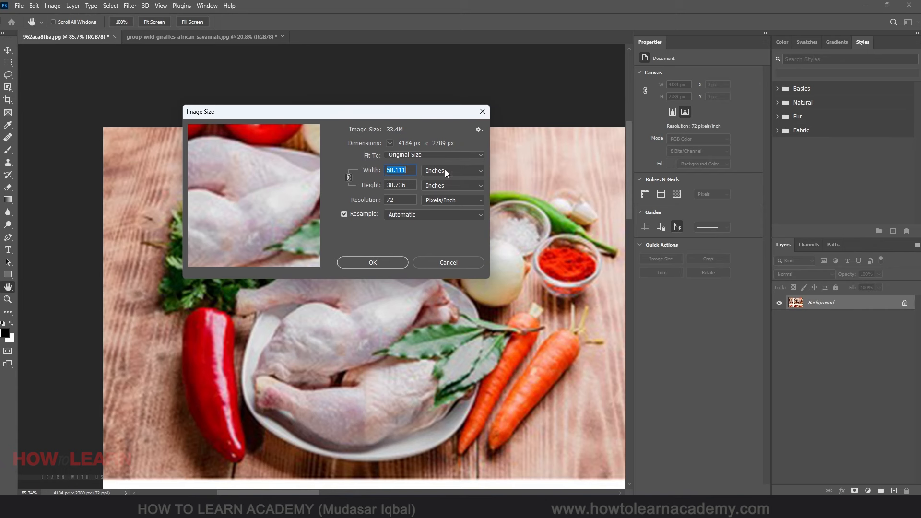
left_click(446, 171)
left_click(453, 188)
Try proportional resizing with linked dimensions, entering a width of 900 px and then a height of 1000 px
left_click_drag(405, 170, 380, 204)
left_click_drag(404, 172, 345, 172)
type("900")
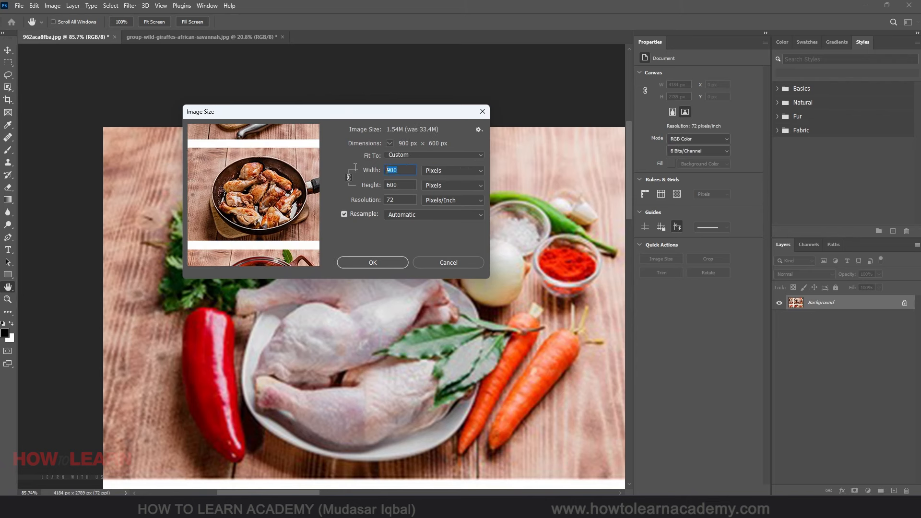
double_click(400, 185)
type("1000")
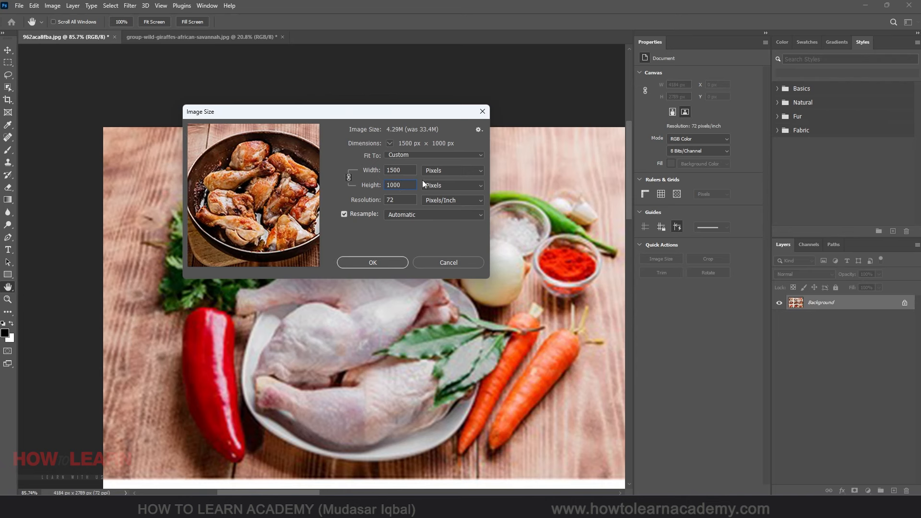
Unlink width from height, resize the collage to 1200 x 1000 px, and leave the crop frame by switching to the Move tool
left_click(403, 167)
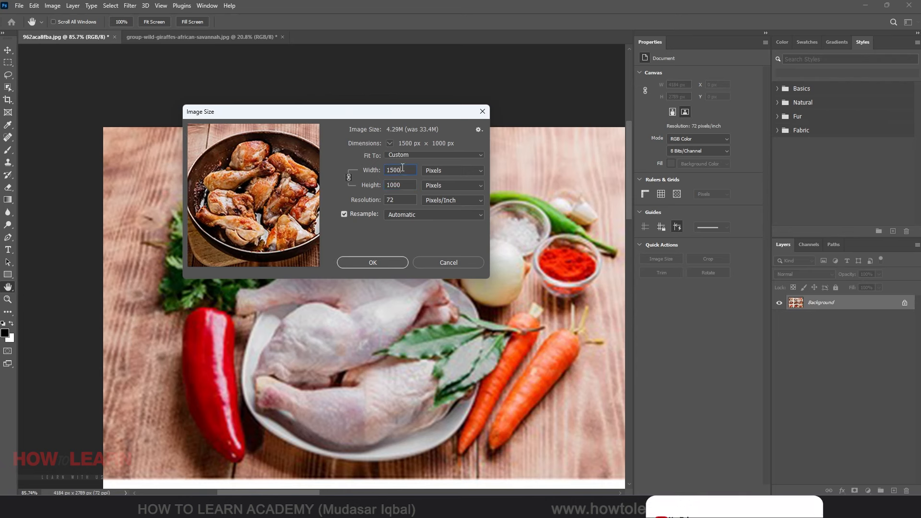
left_click(349, 178)
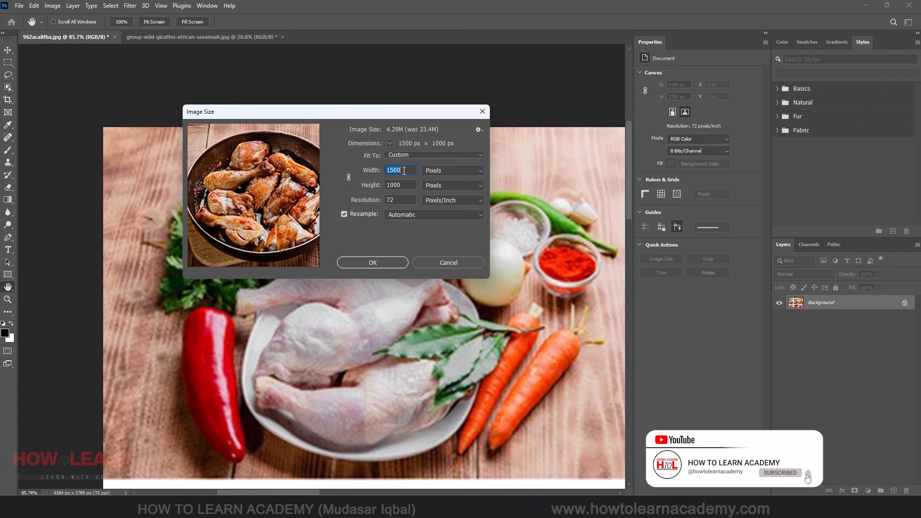
mouse_move(315, 166)
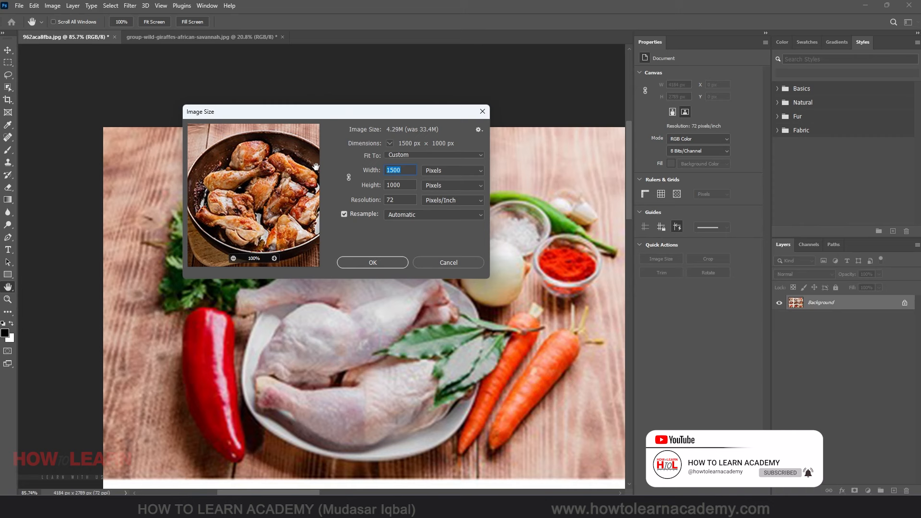
type("1200")
key("Tab")
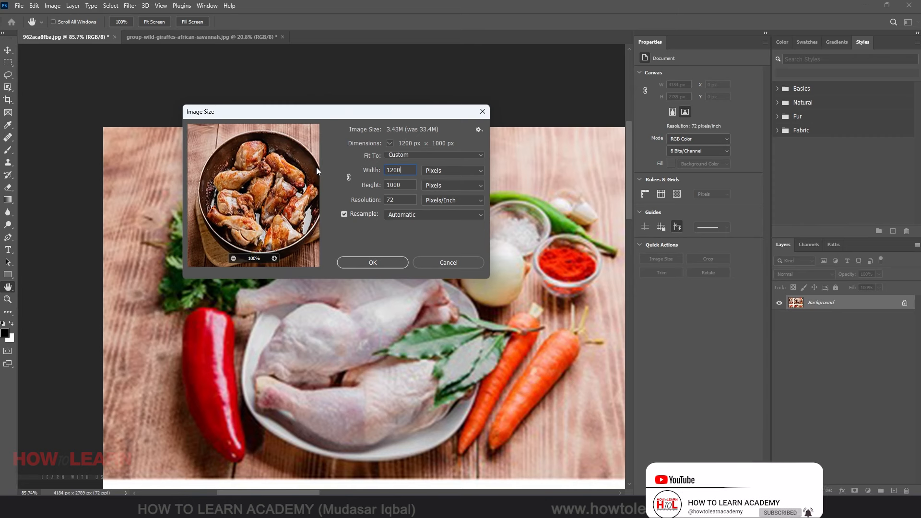
key("Tab")
type("1")
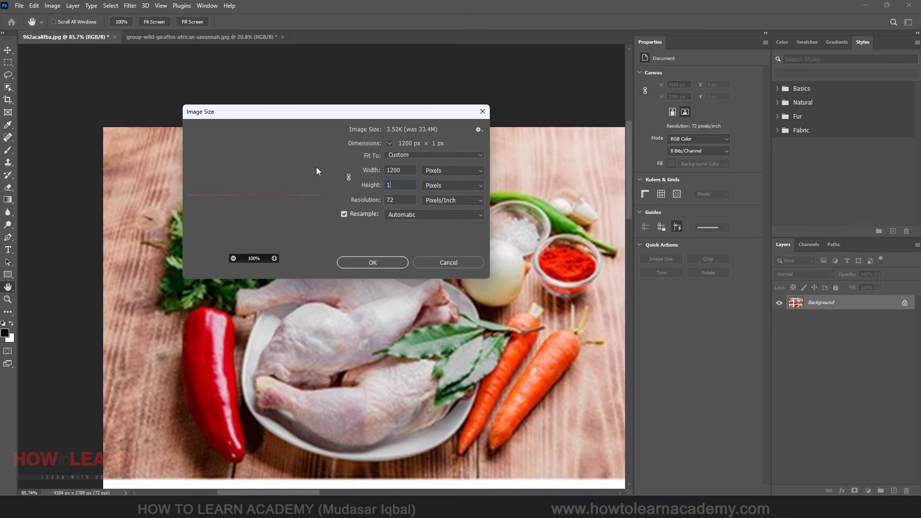
type("000")
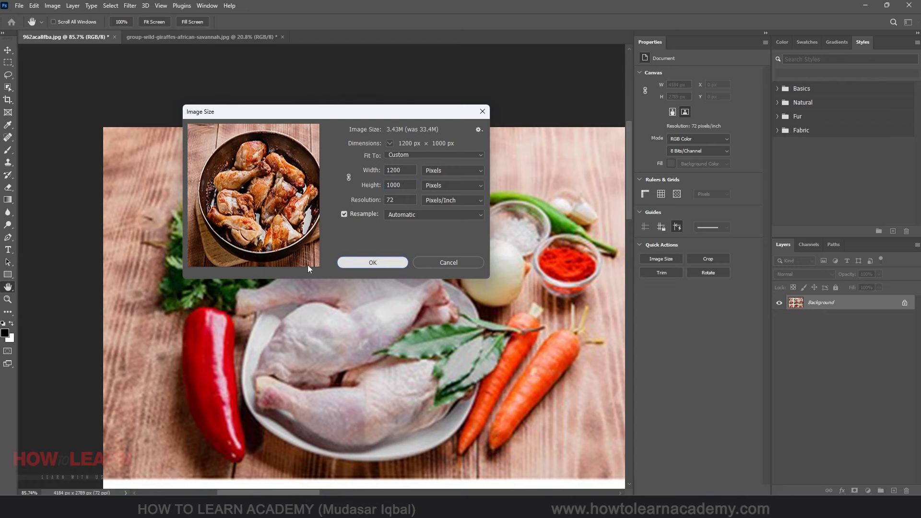
left_click(373, 262)
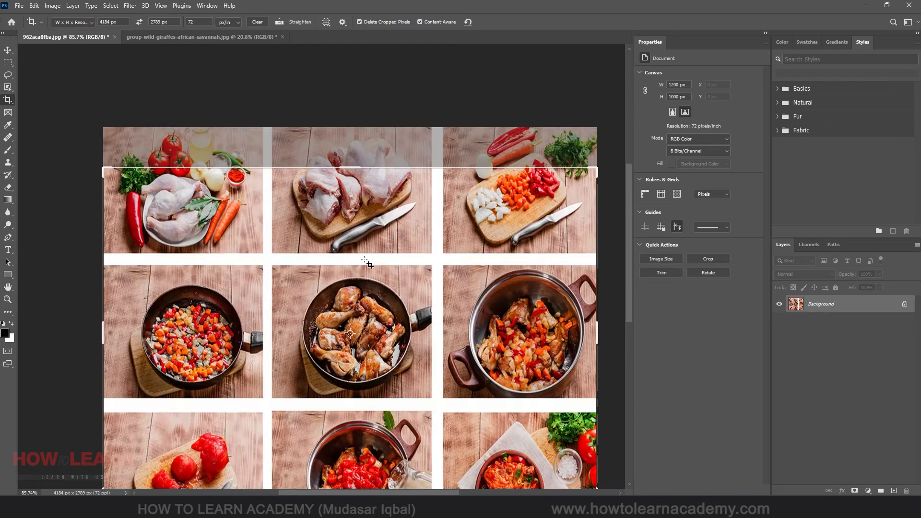
scroll(321, 254, "down", 6)
scroll(327, 275, "up", 2)
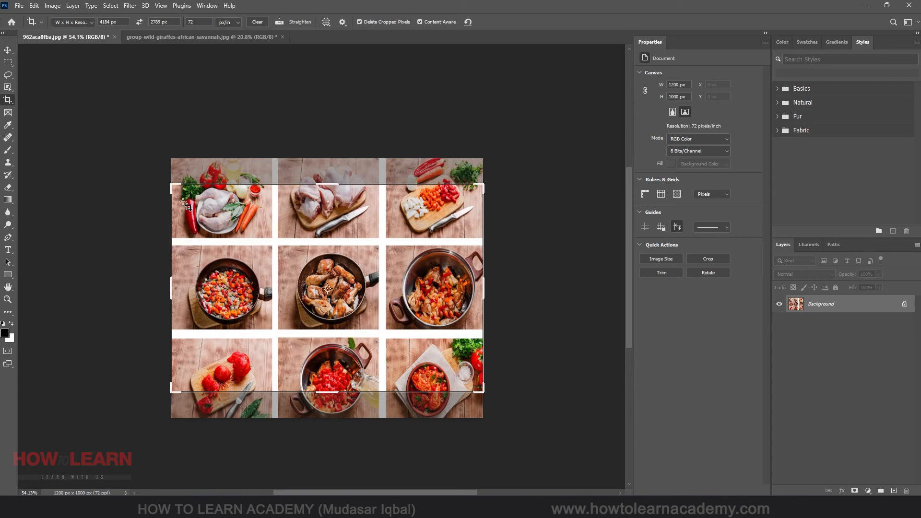
left_click(8, 50)
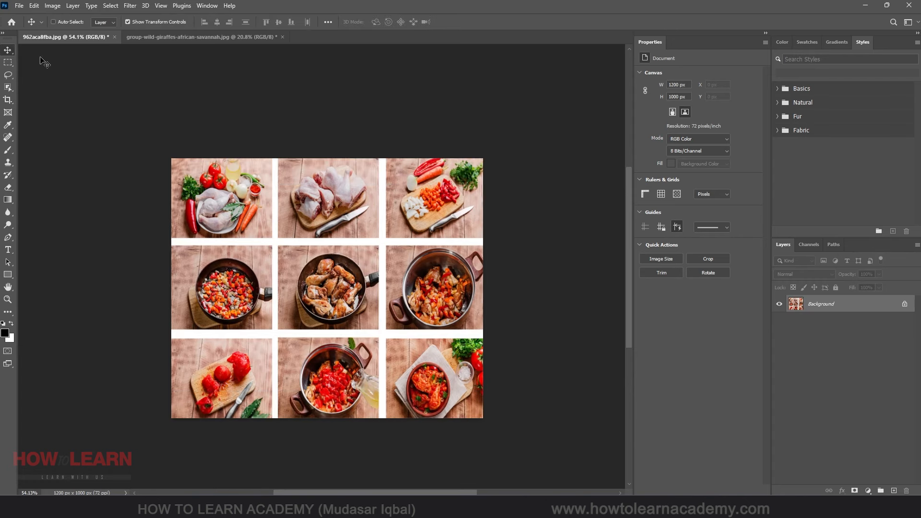
Examine the giraffe photo's dimensions in the Image Size and Canvas Size settings without changing them
left_click(173, 37)
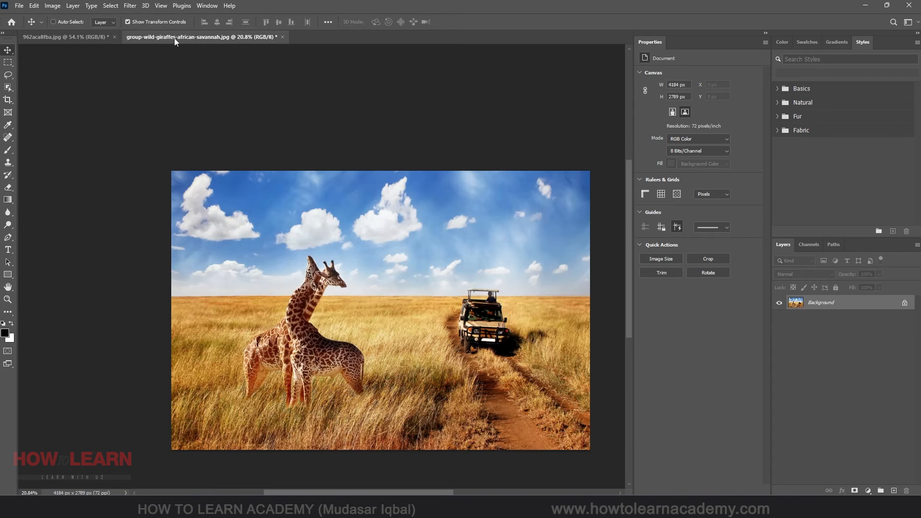
left_click(50, 6)
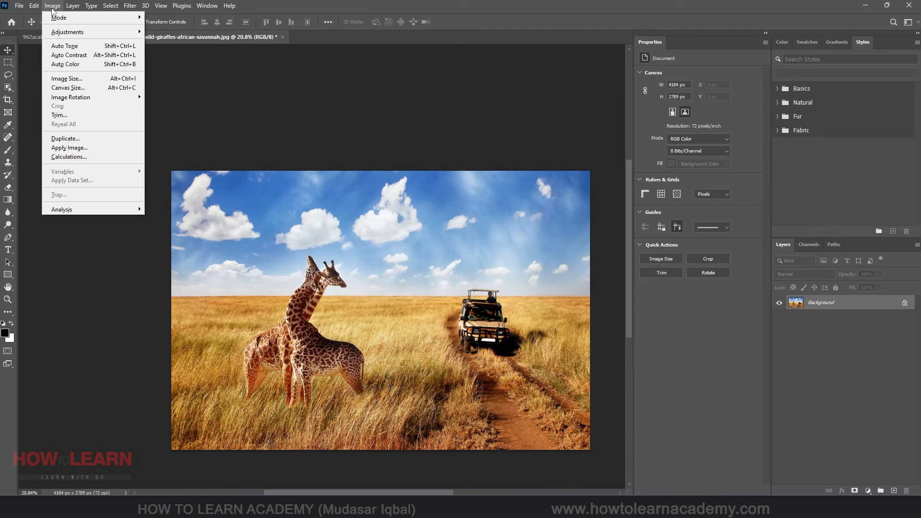
left_click(67, 78)
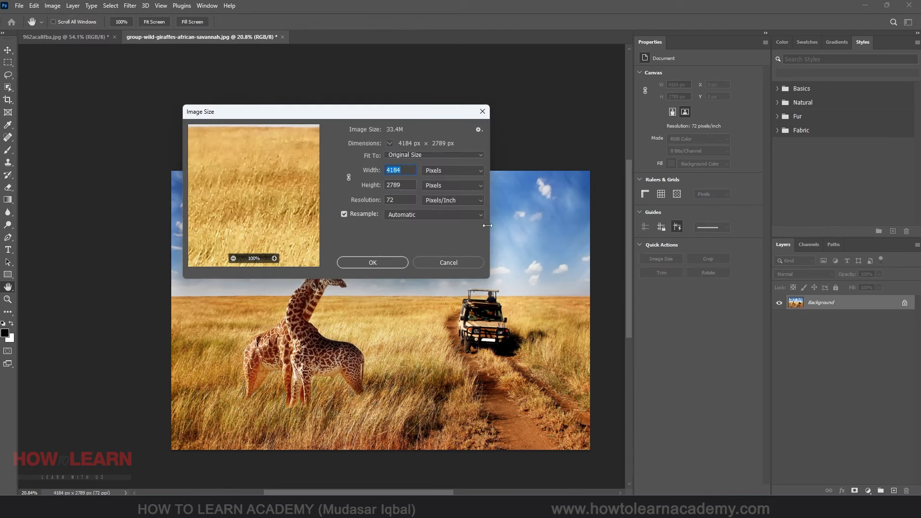
left_click(422, 262)
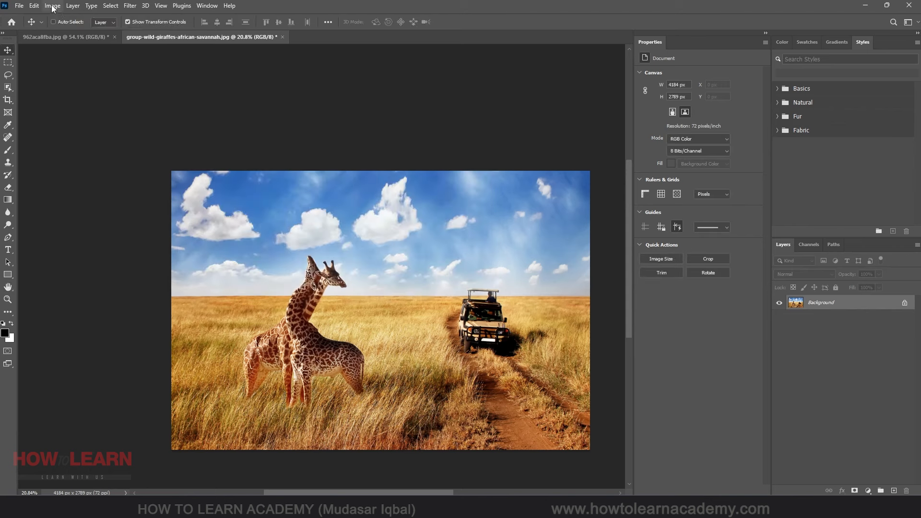
left_click(52, 5)
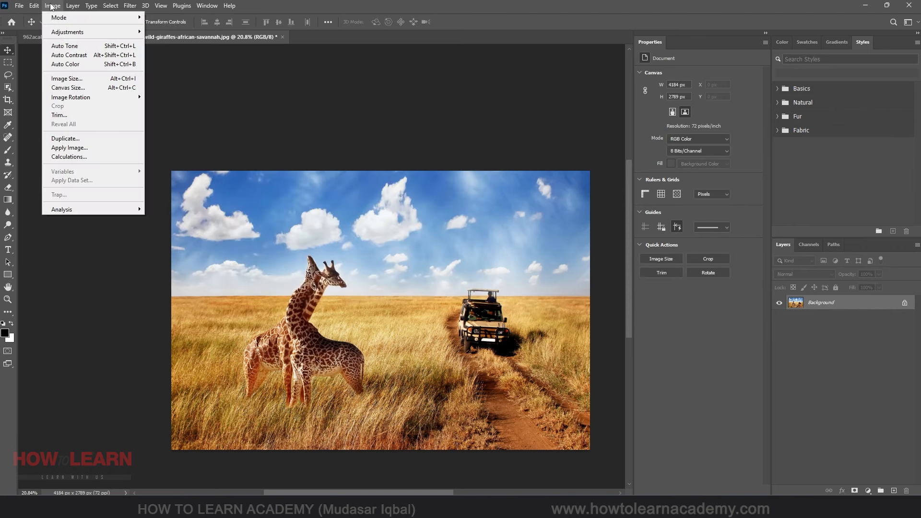
left_click(87, 89)
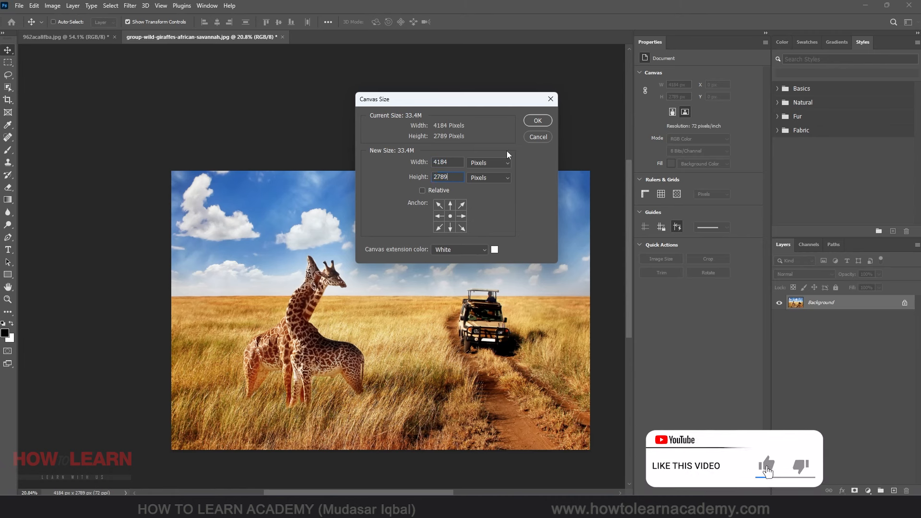
left_click(537, 121)
left_click(52, 5)
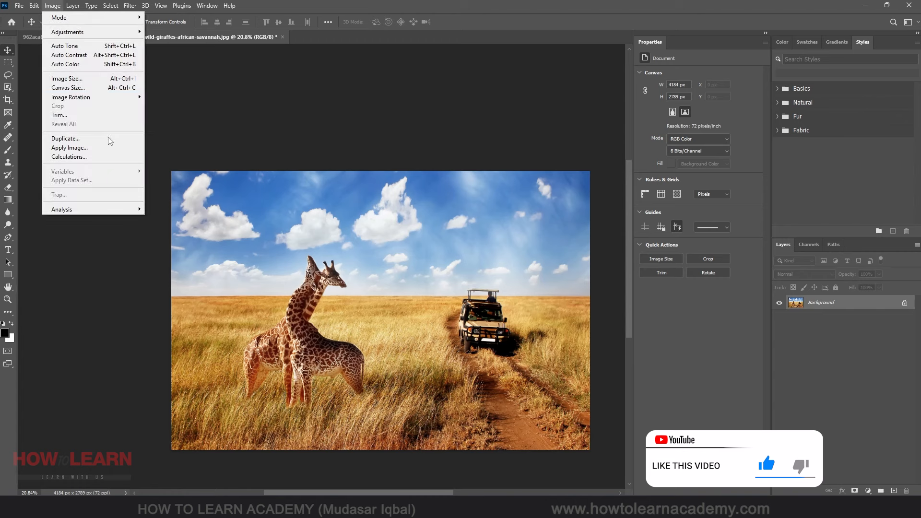
left_click(91, 79)
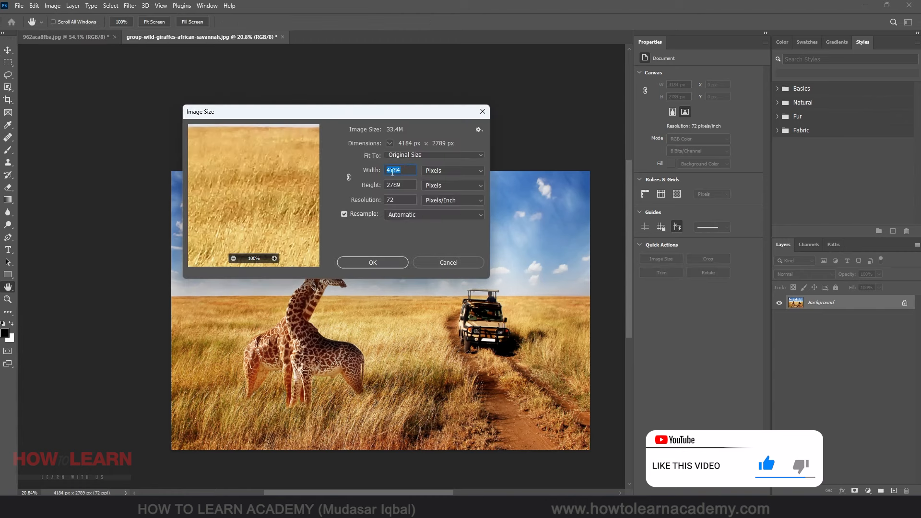
left_click(393, 172)
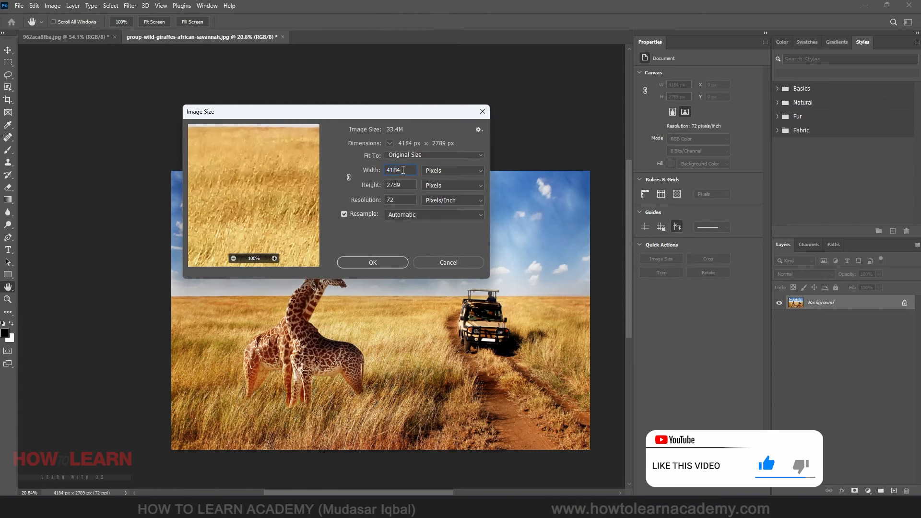
left_click(448, 262)
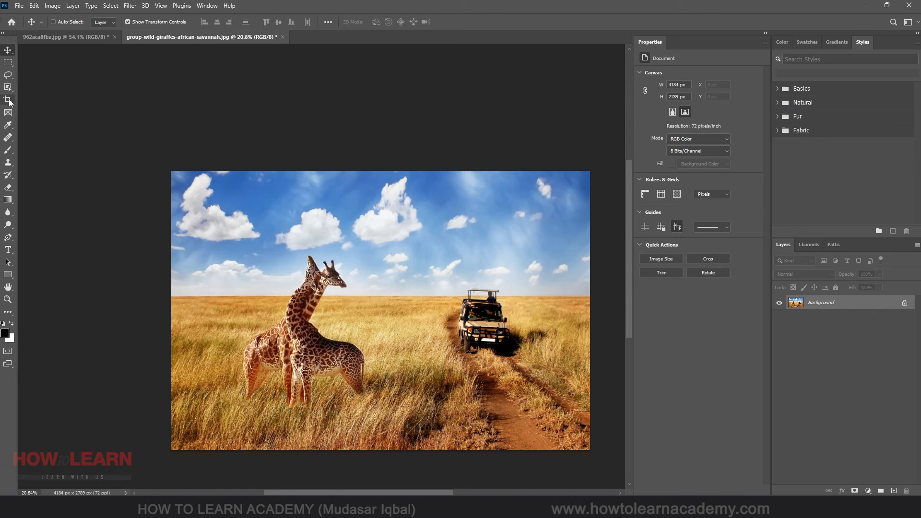
Activate the Crop tool on the giraffe photo
left_click(9, 102)
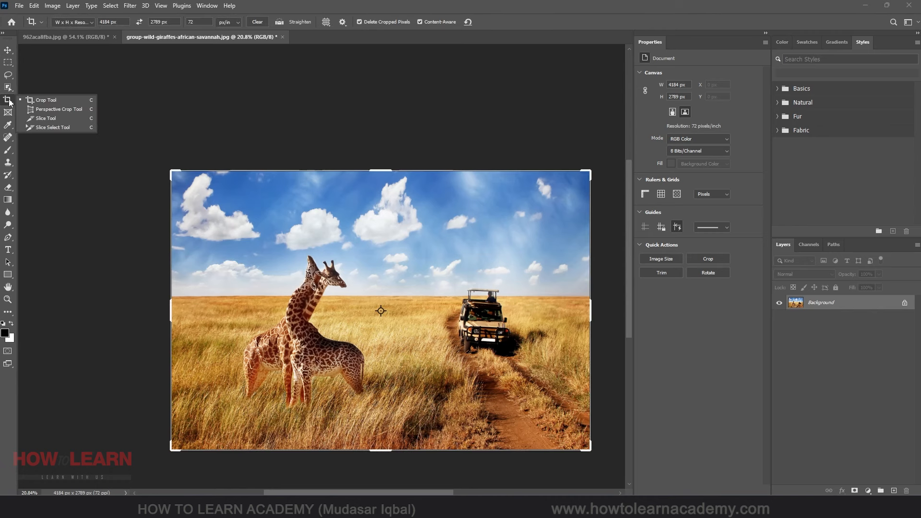
left_click(54, 99)
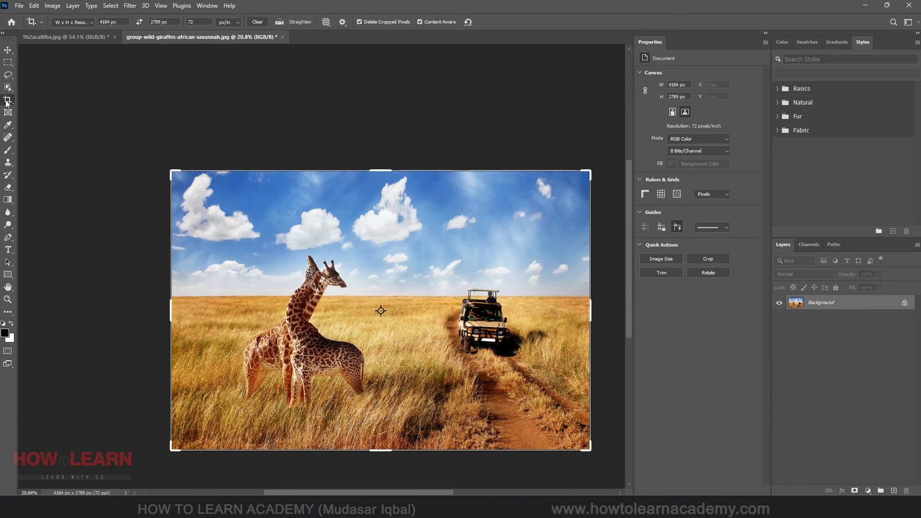